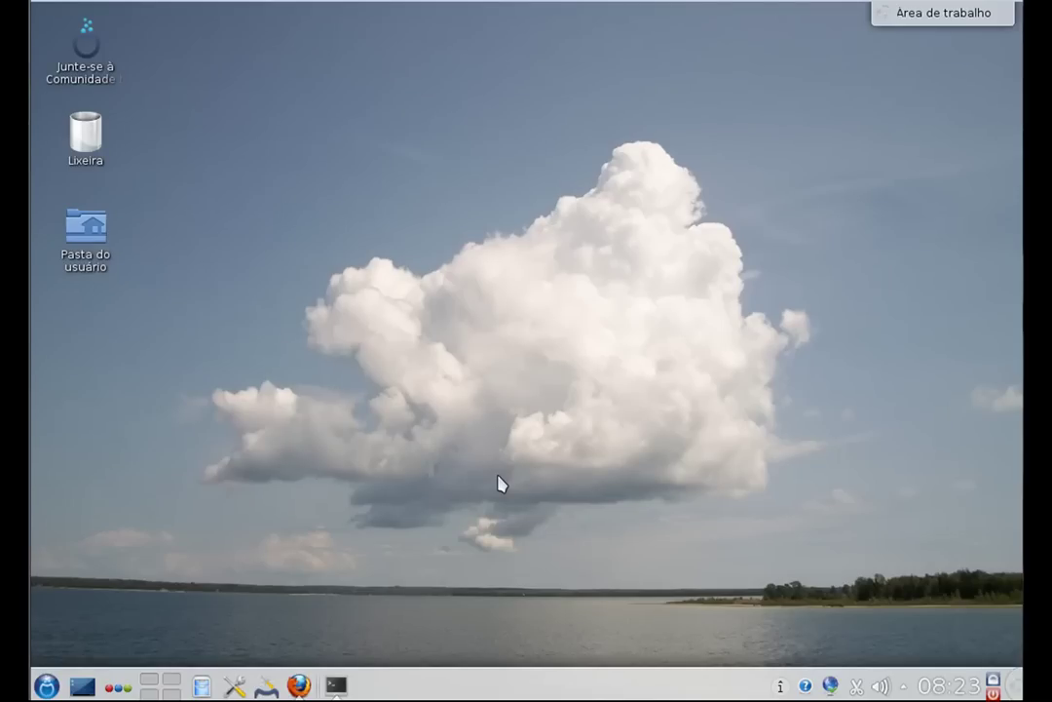
- Launch Firefox on the RegexPal tester at regexpal.com
click(300, 686)
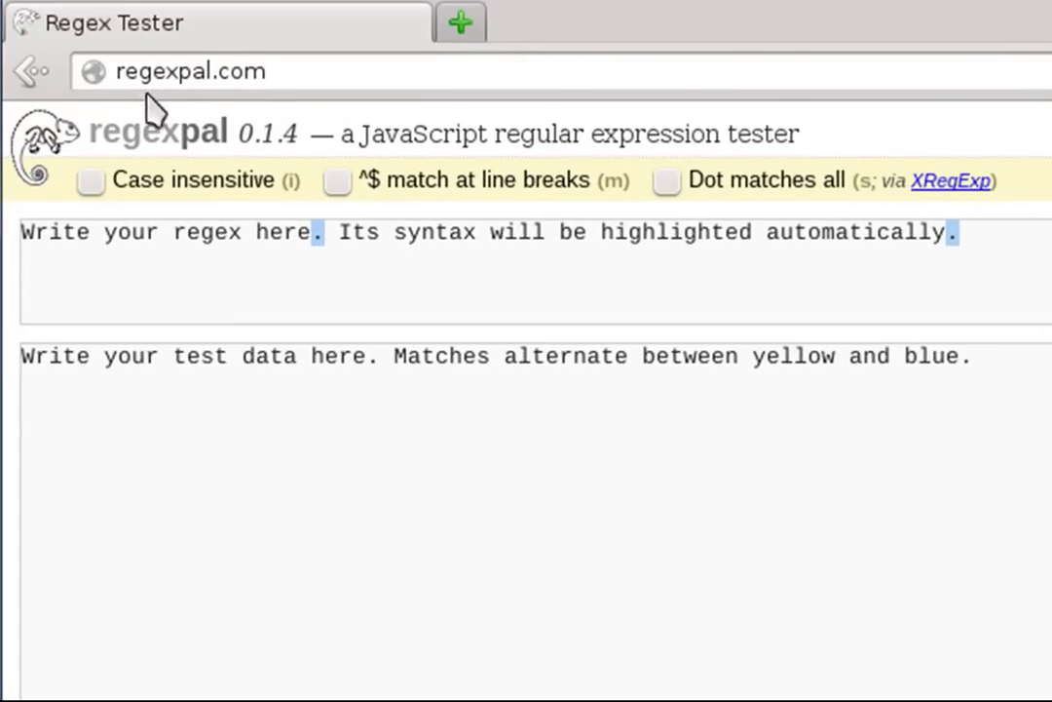
- Empty RegexPal's sample regex and test-data text, leaving the cursor in the test-data box
drag(287, 73, 125, 76)
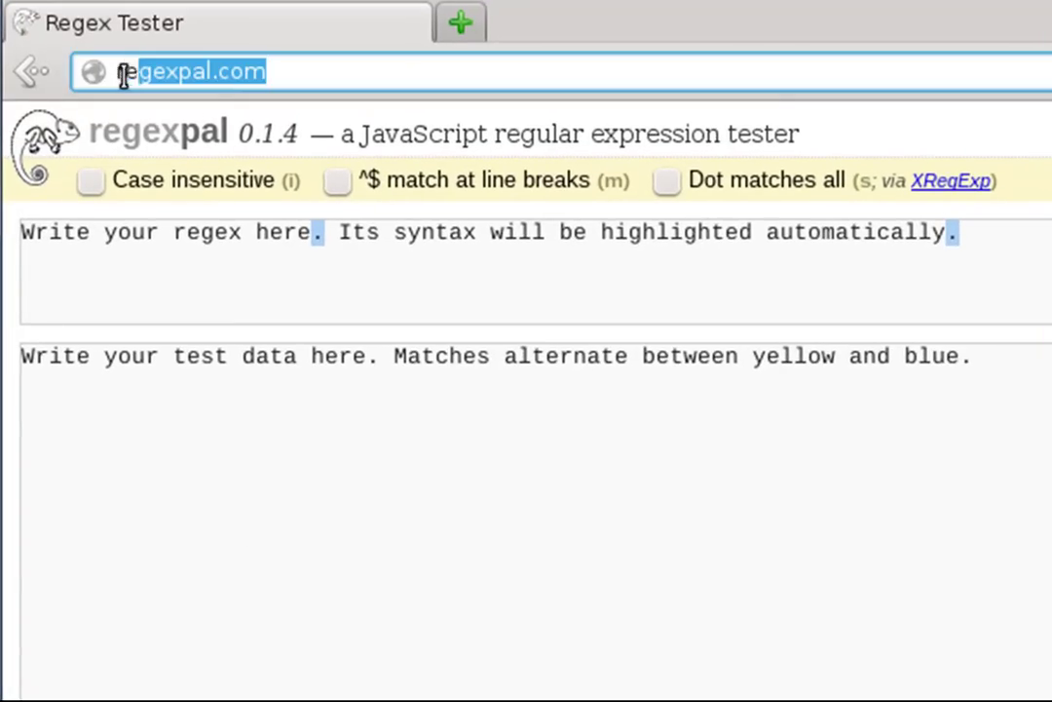
click(285, 73)
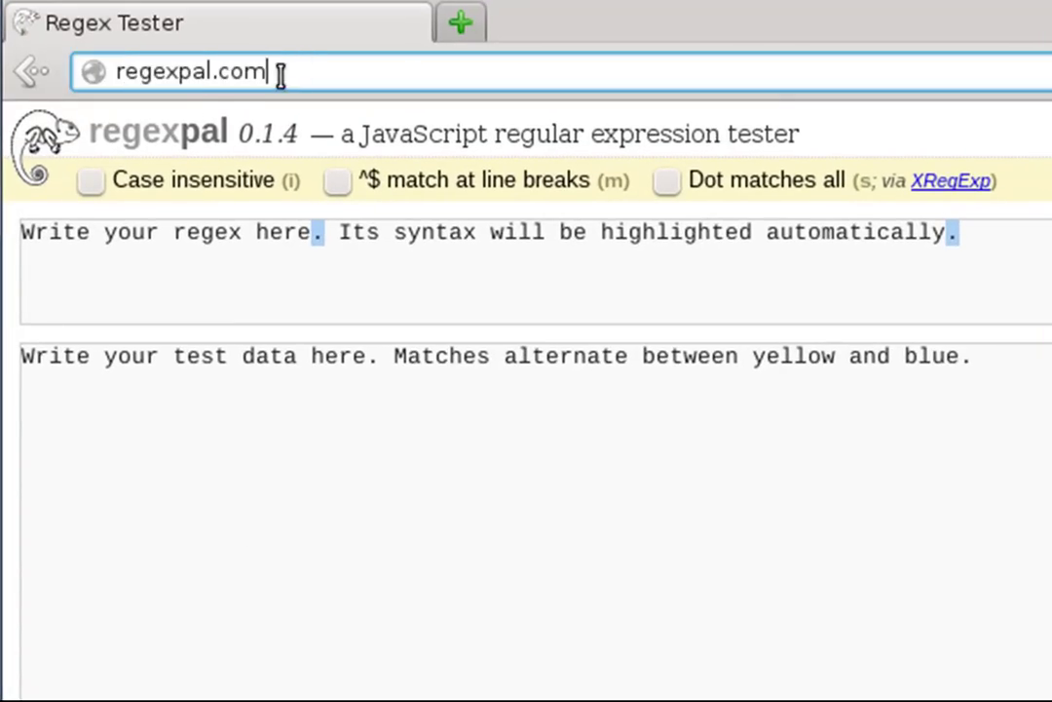
triple_click(231, 72)
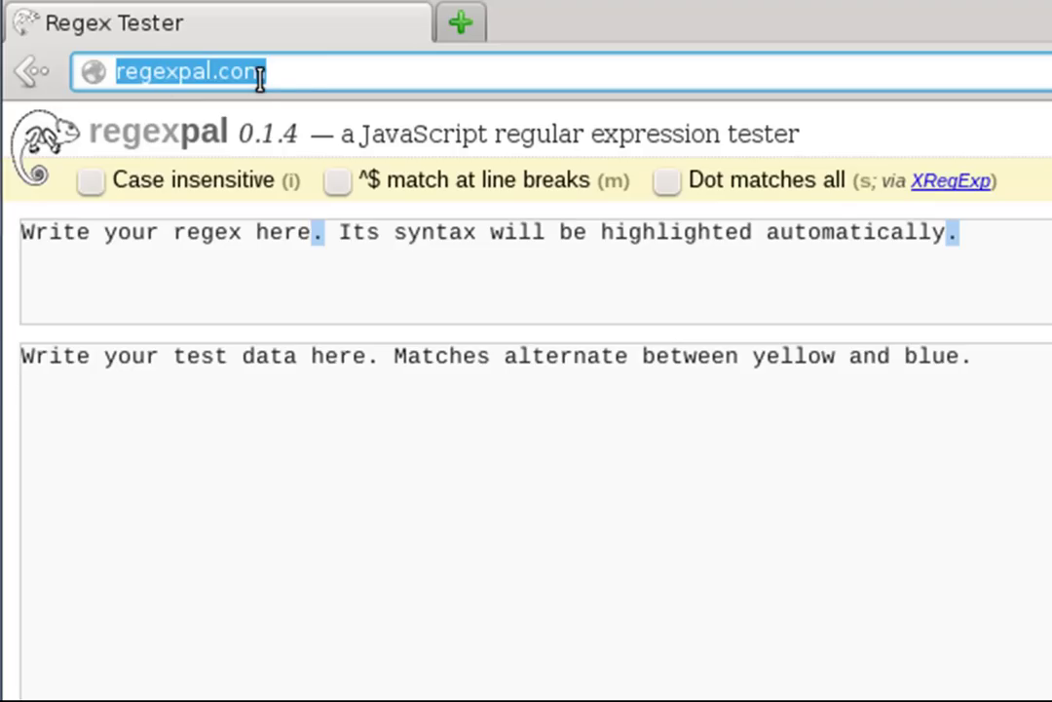
click(308, 68)
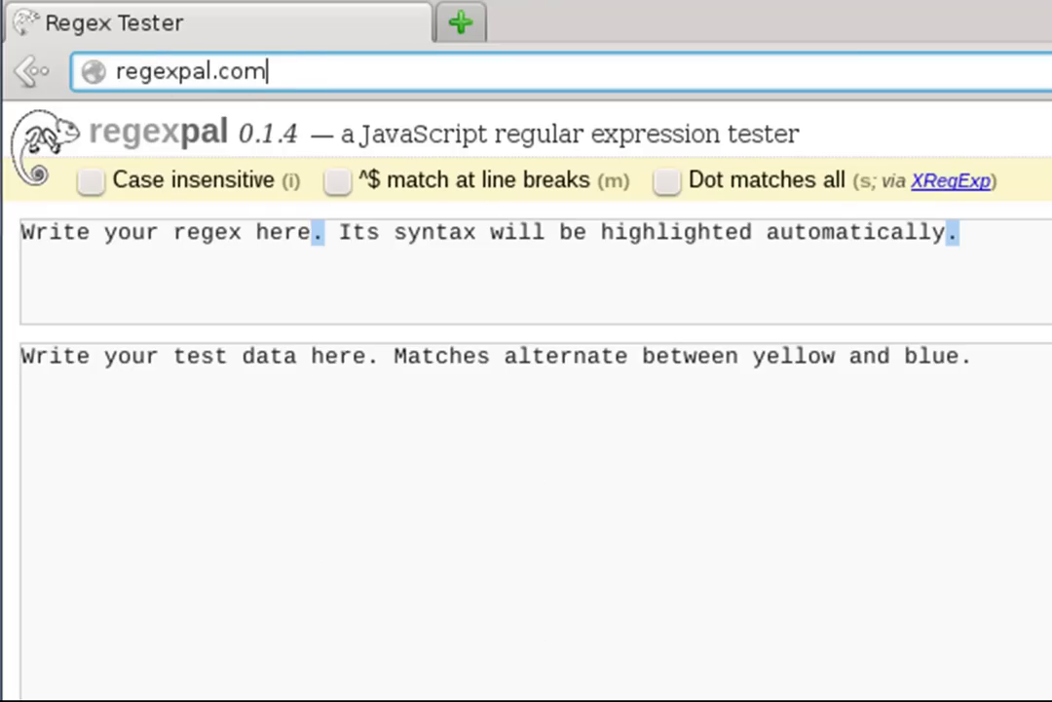
click(134, 439)
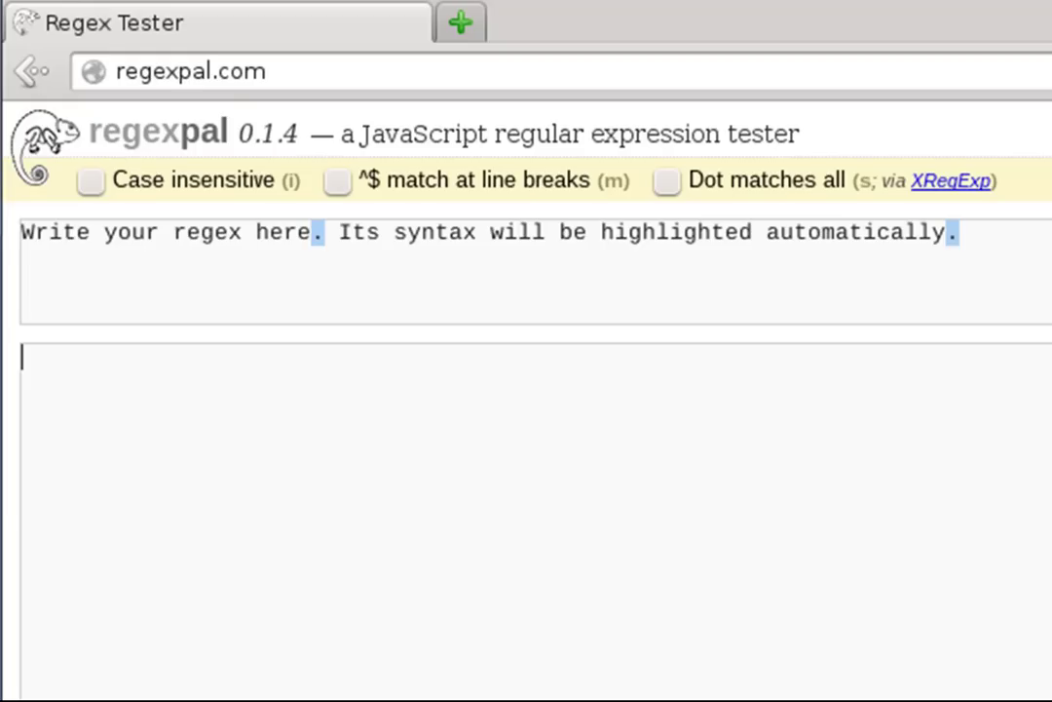
click(748, 265)
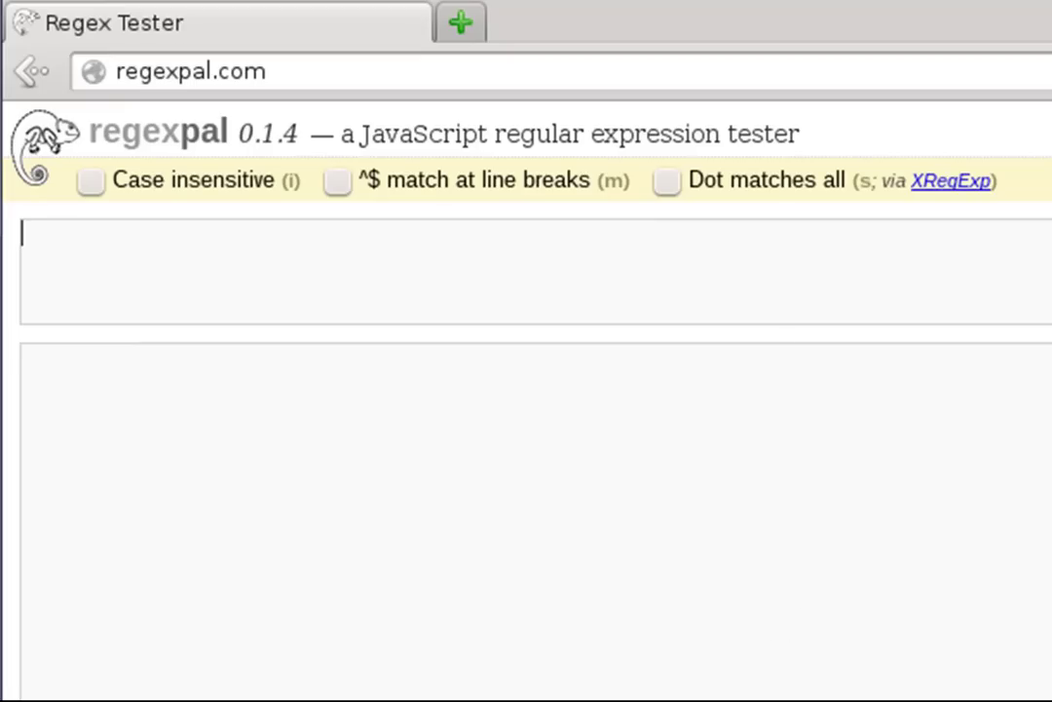
click(22, 357)
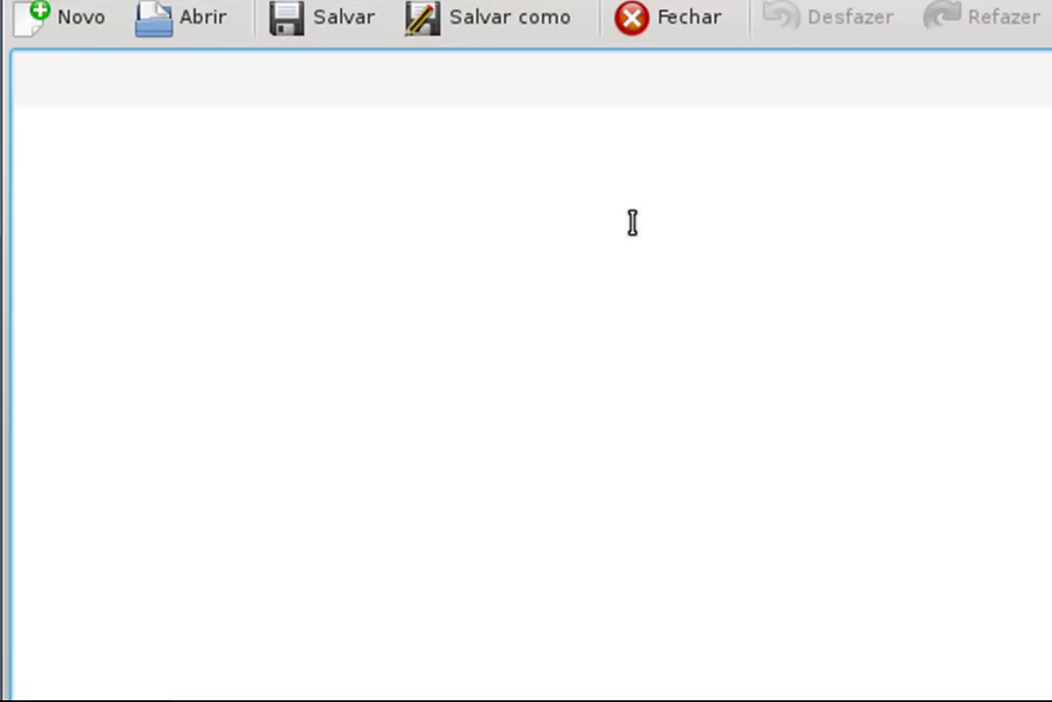
- Type the heading 'Expressões Regulares' with a blank line below it
text(Expressões )
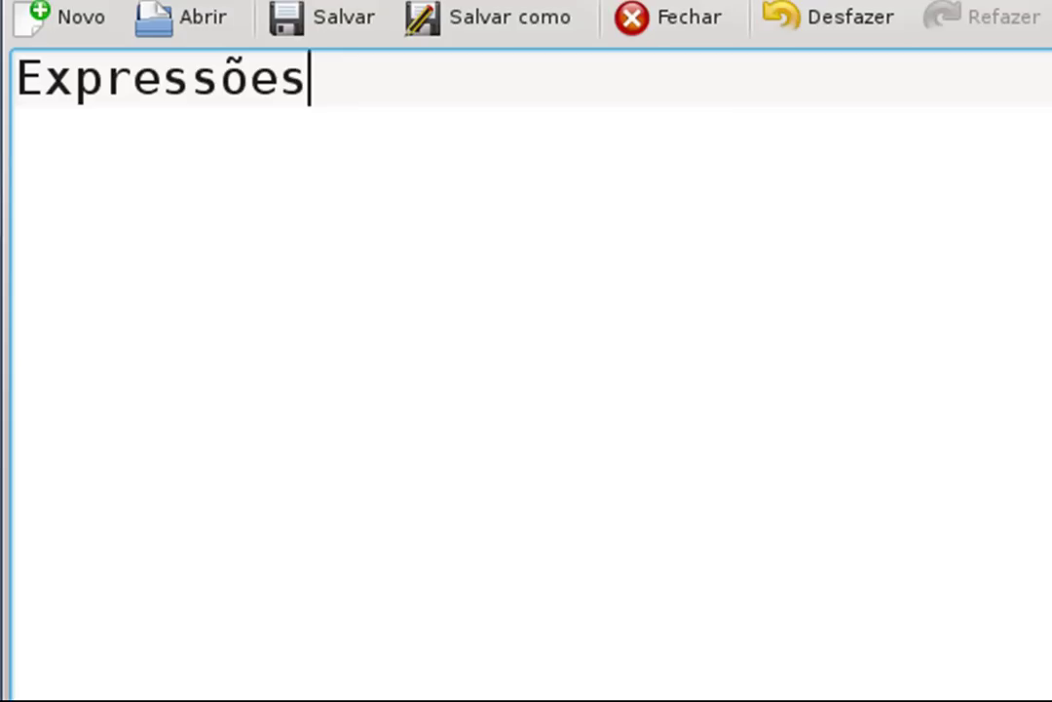
text(Regula)
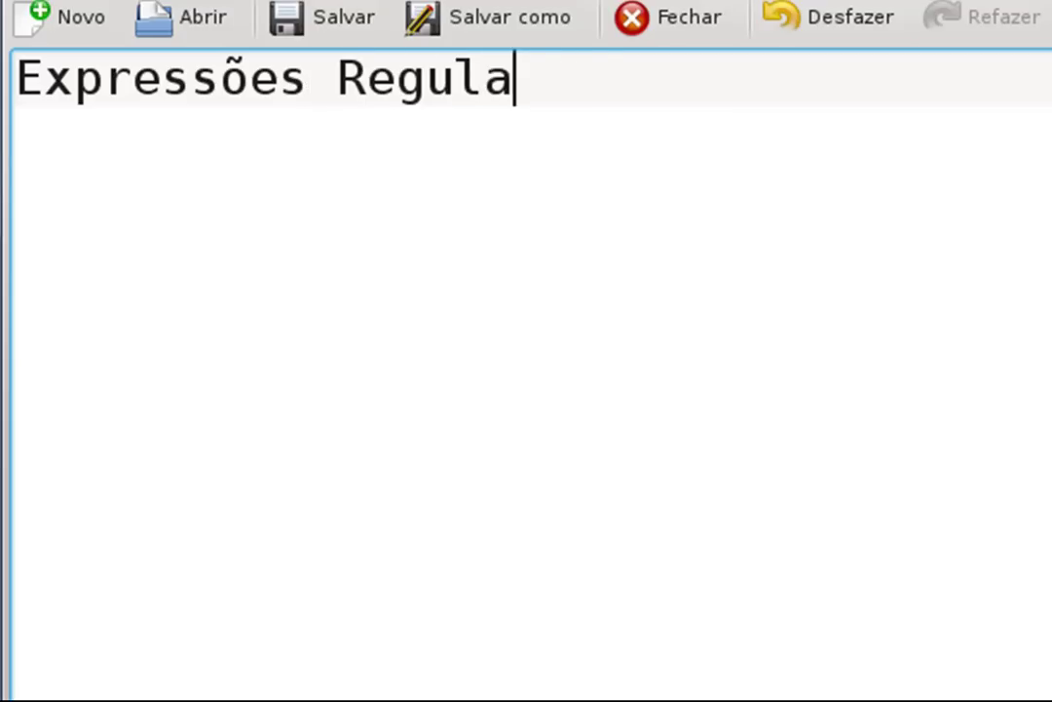
text(res)
key(Return)
key(Return)
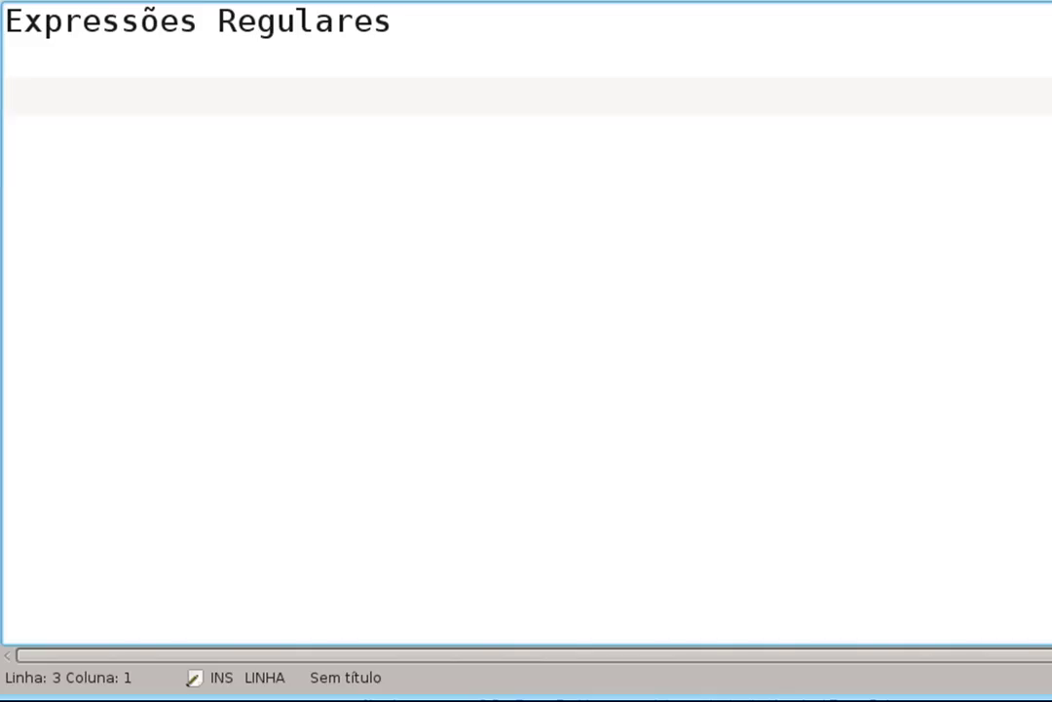
- Write 'Metacaracteres - caracteres que possuem significado especial', with 'especial' on its own line
text(Metacarac)
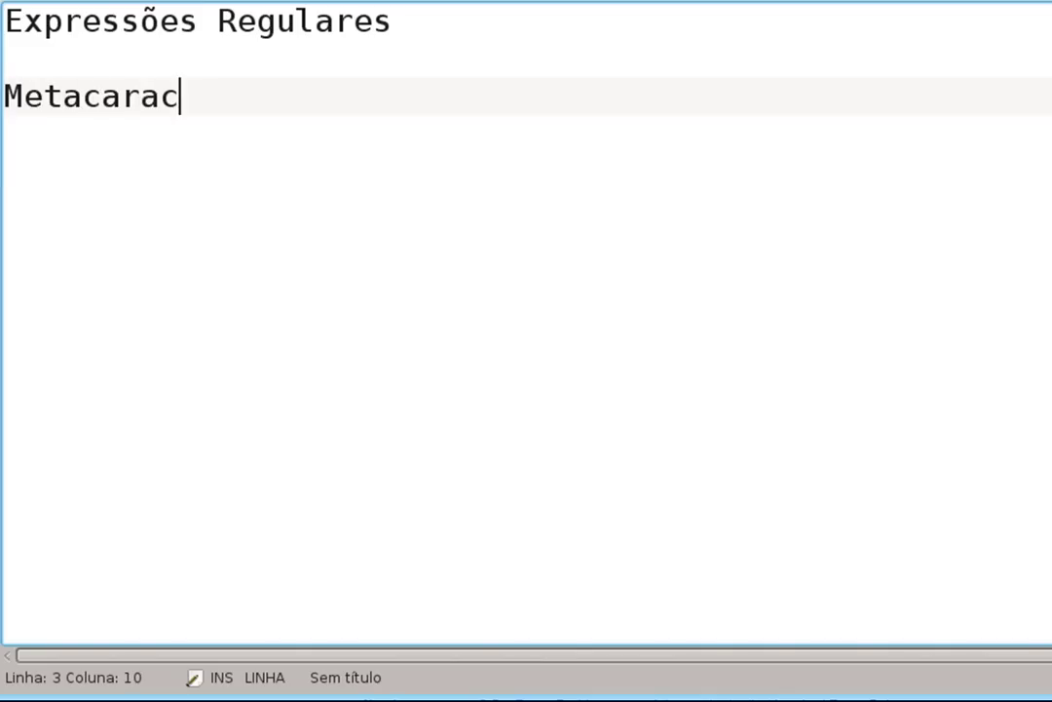
text(teres)
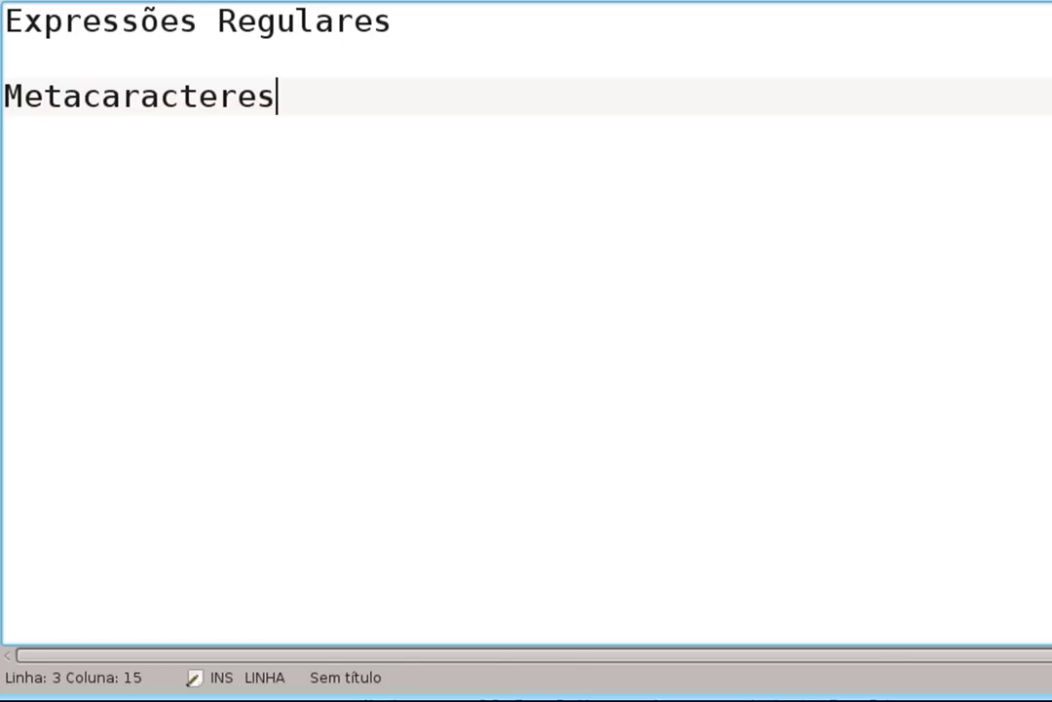
text( - carac)
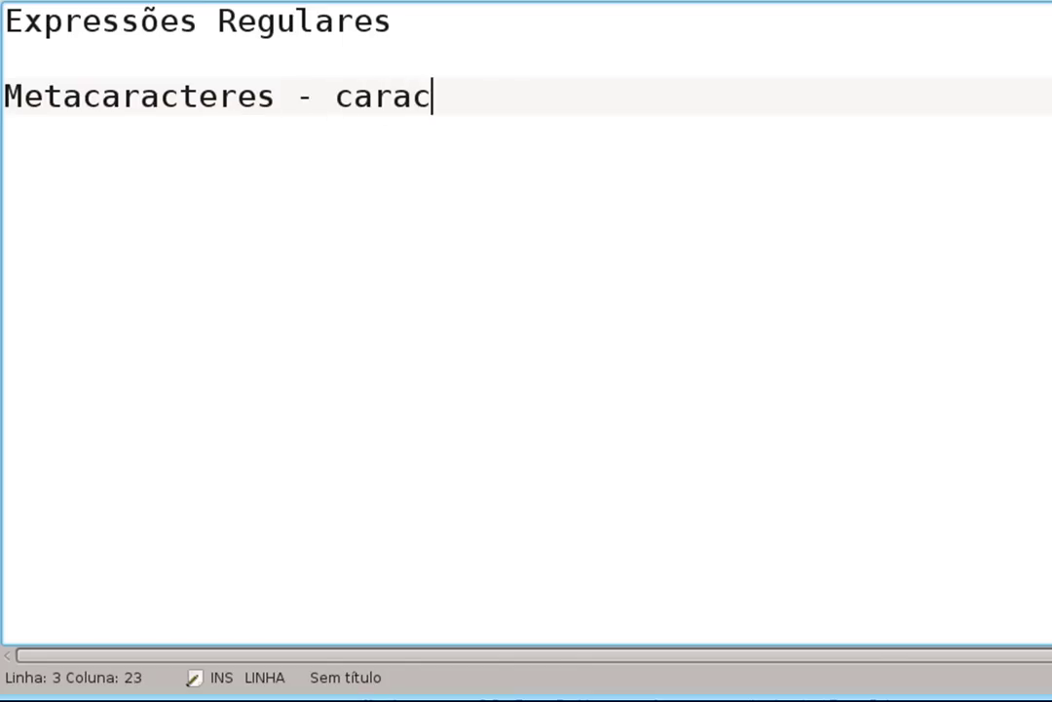
text(teres que pos)
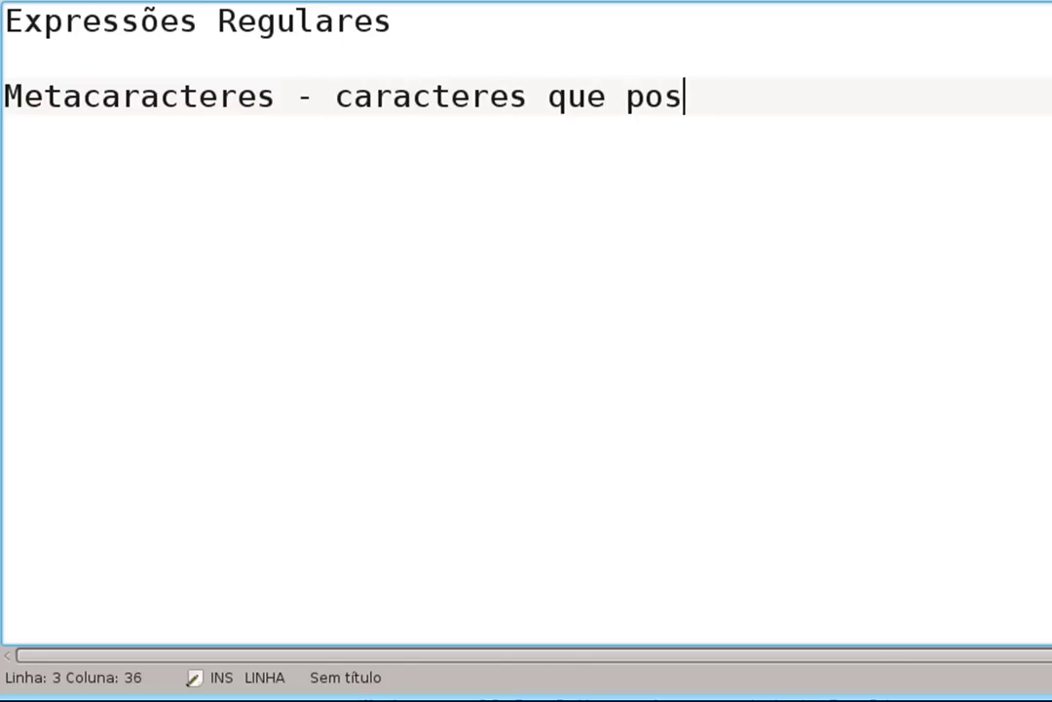
text(suem signi)
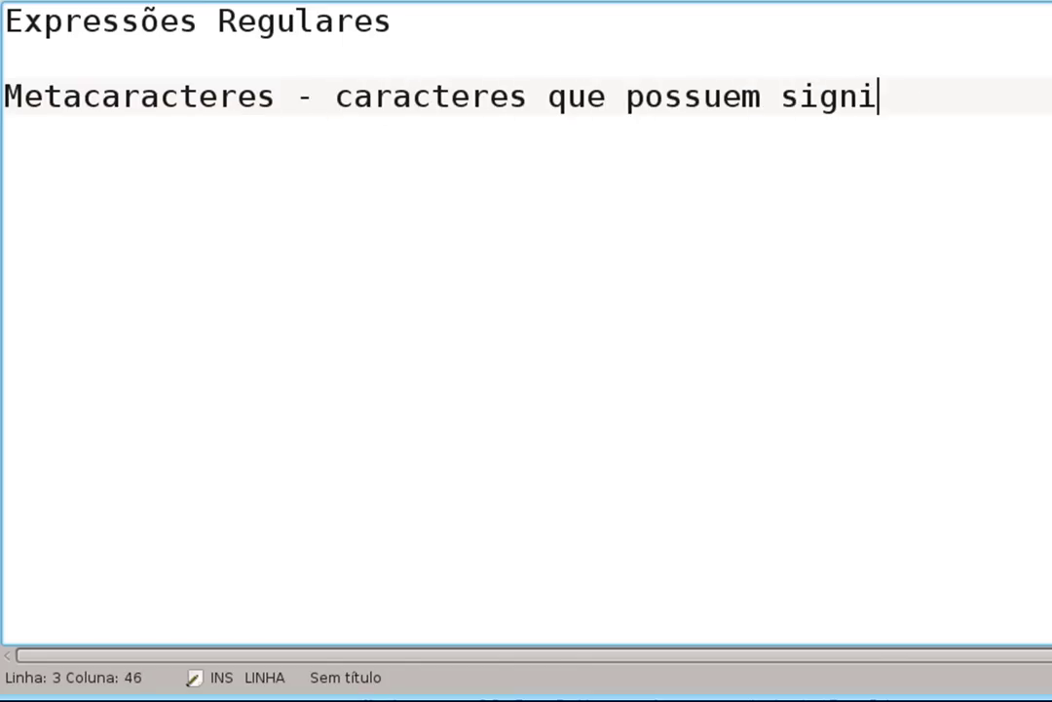
text(ficado e)
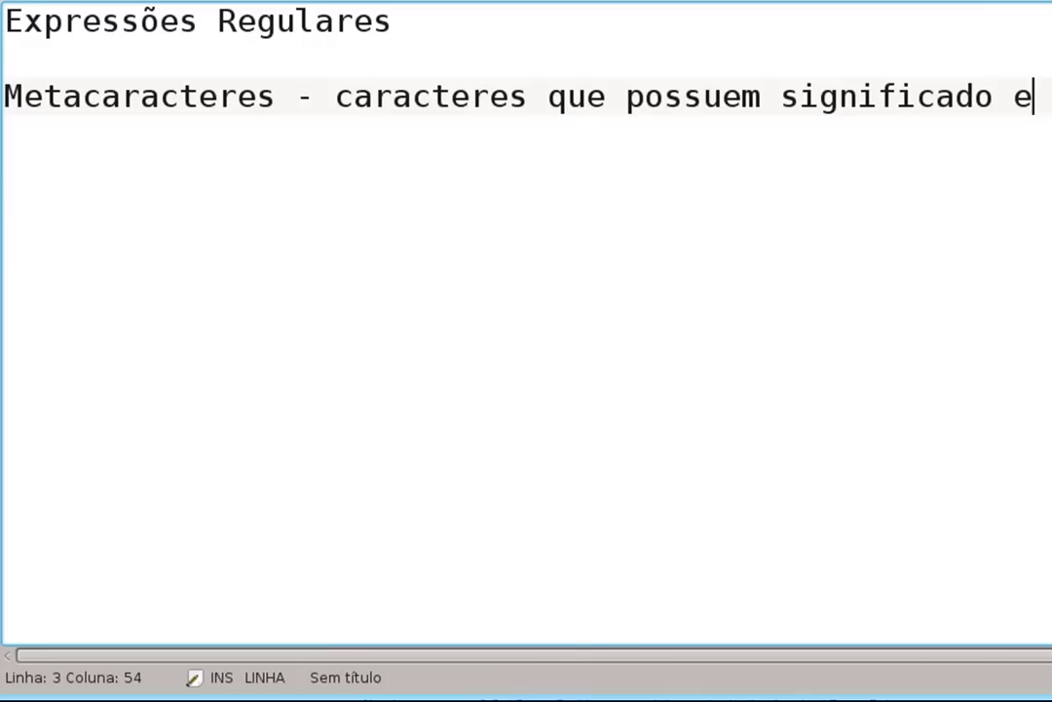
text(special)
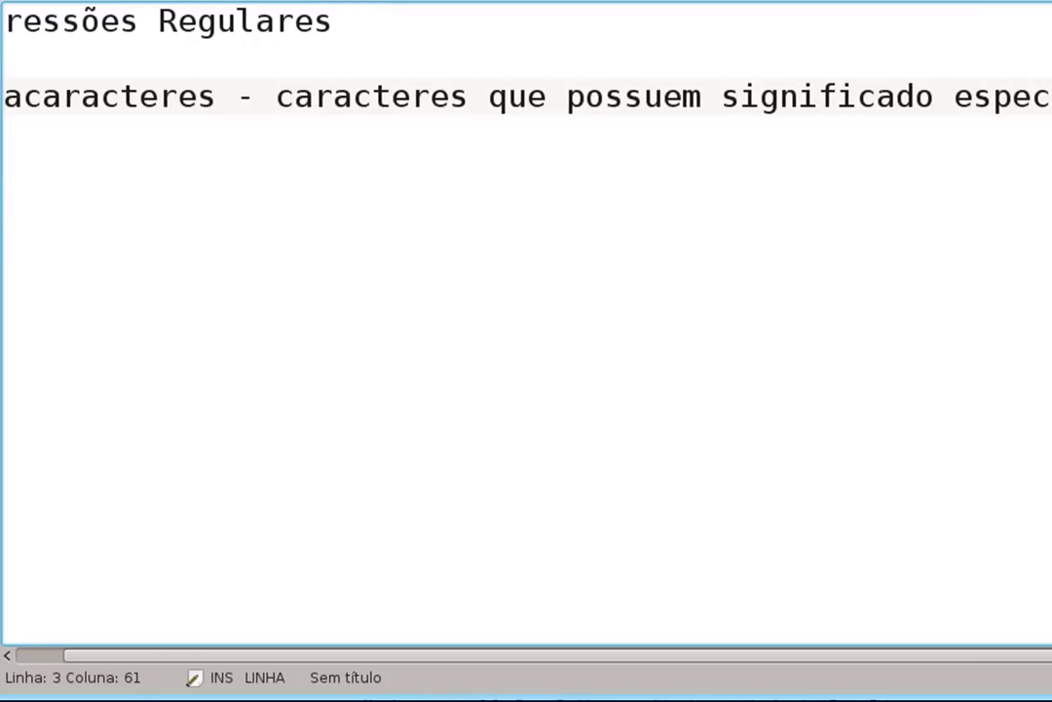
key(Left)
key(Left)
key(Left)
key(Right)
key(Right)
key(Right)
key(Left)
key(Left)
key(Left)
key(Right)
key(Right)
key(Delete)
key(Return)
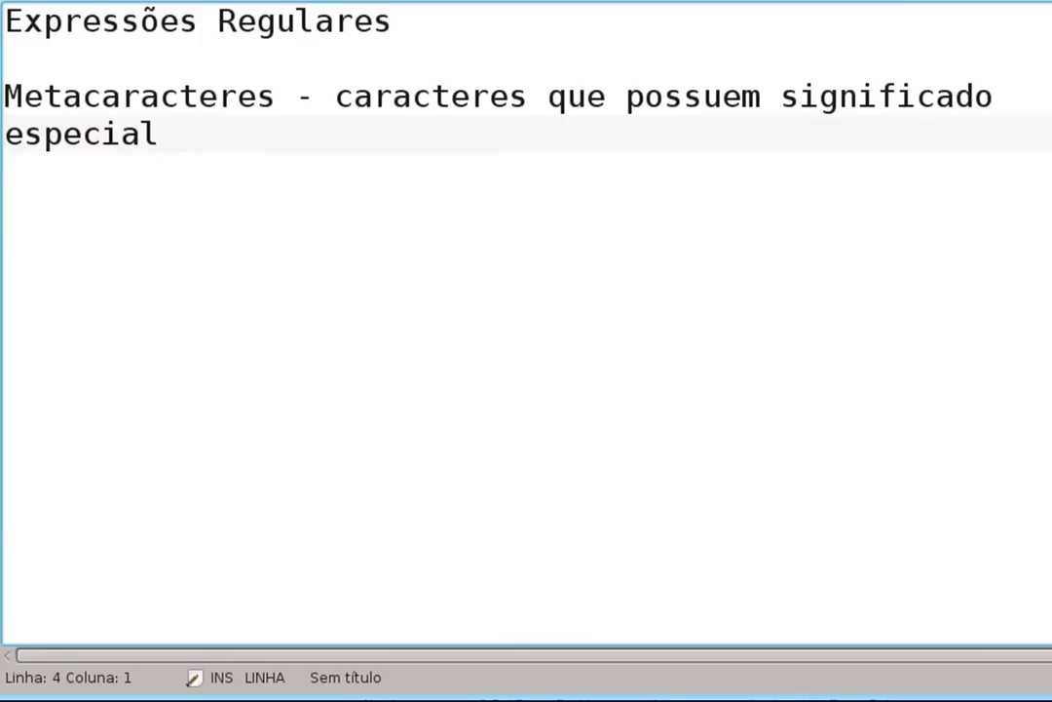
key(Right)
key(Right)
key(Right)
key(Right)
key(Right)
key(Right)
key(Right)
key(Right)
key(Return)
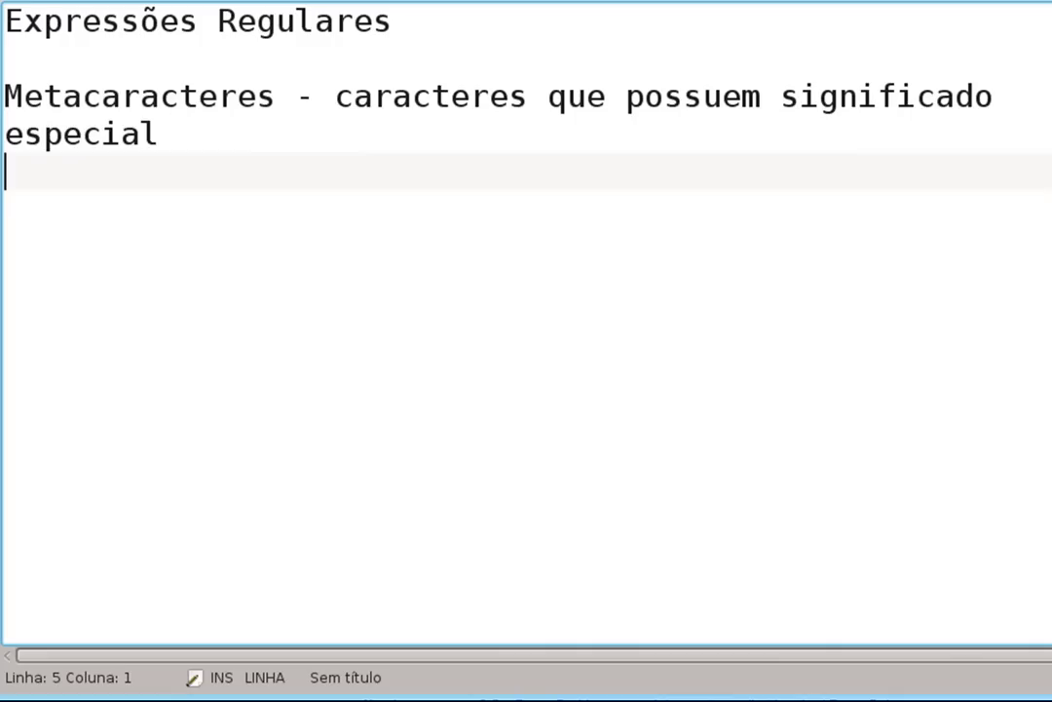
key(Return)
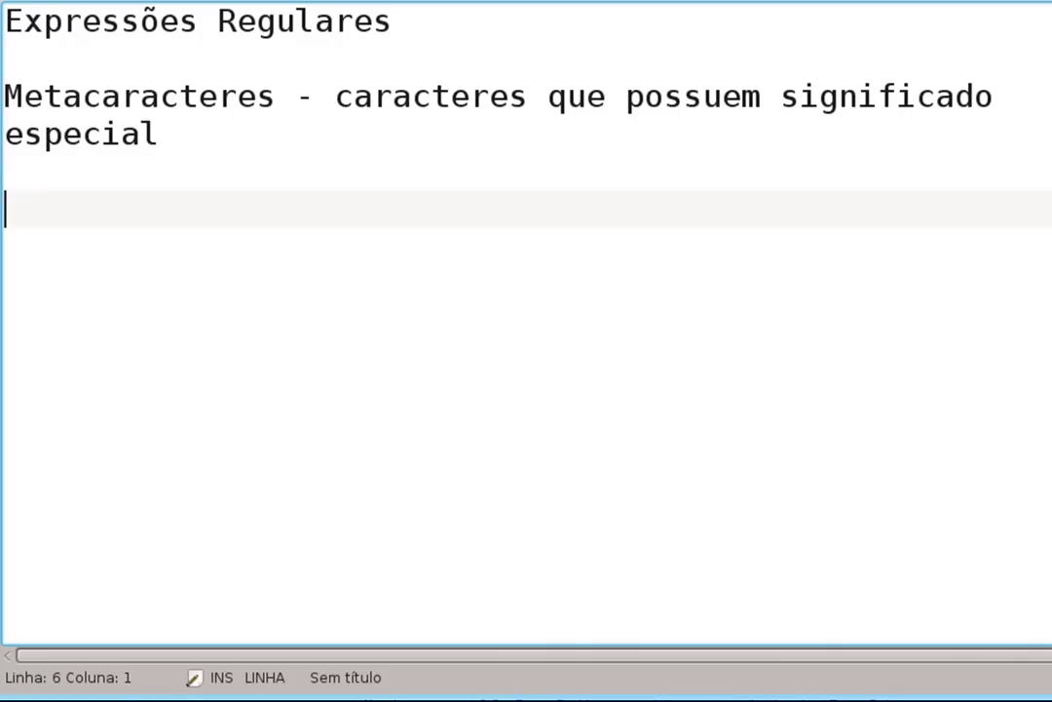
- Add 'Transformam caracteres literais (comuns) em expressões', moving 'de busca' onto the next line
text(Transfor)
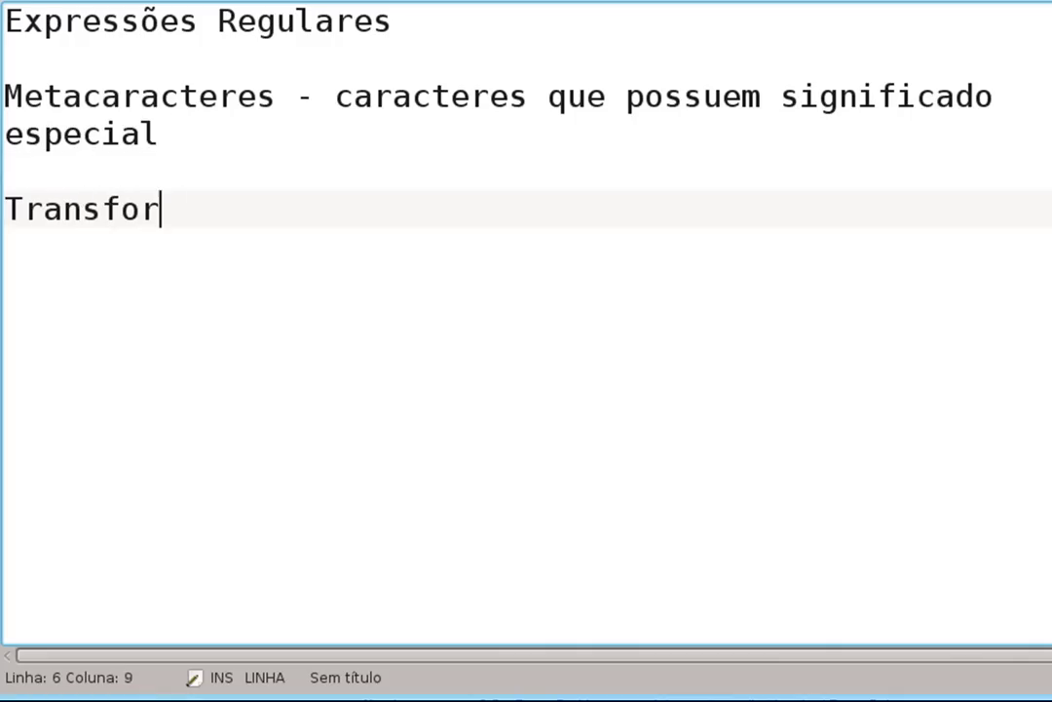
text(mam cara)
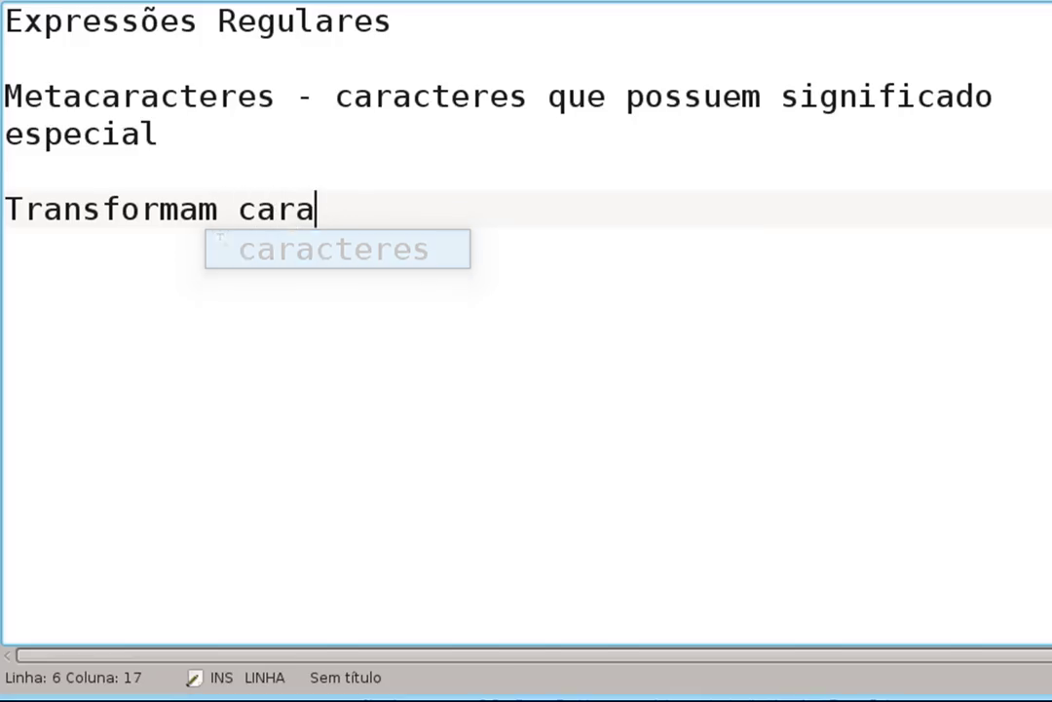
text(cteres liter)
key(BackSpace)
text(e)
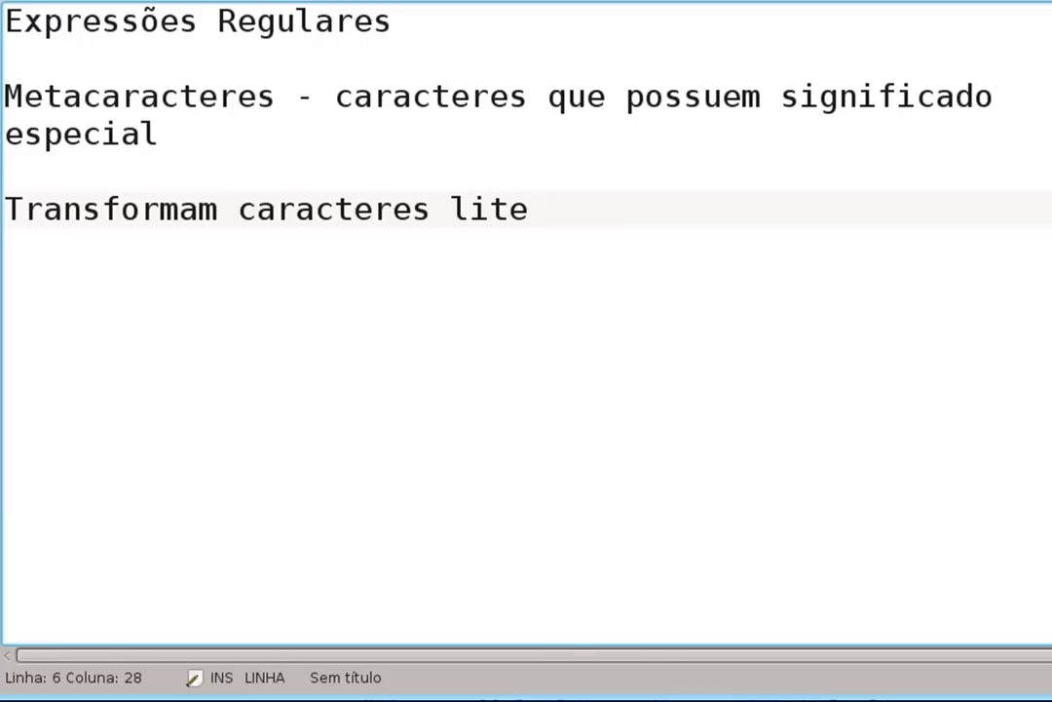
text(rais (co)
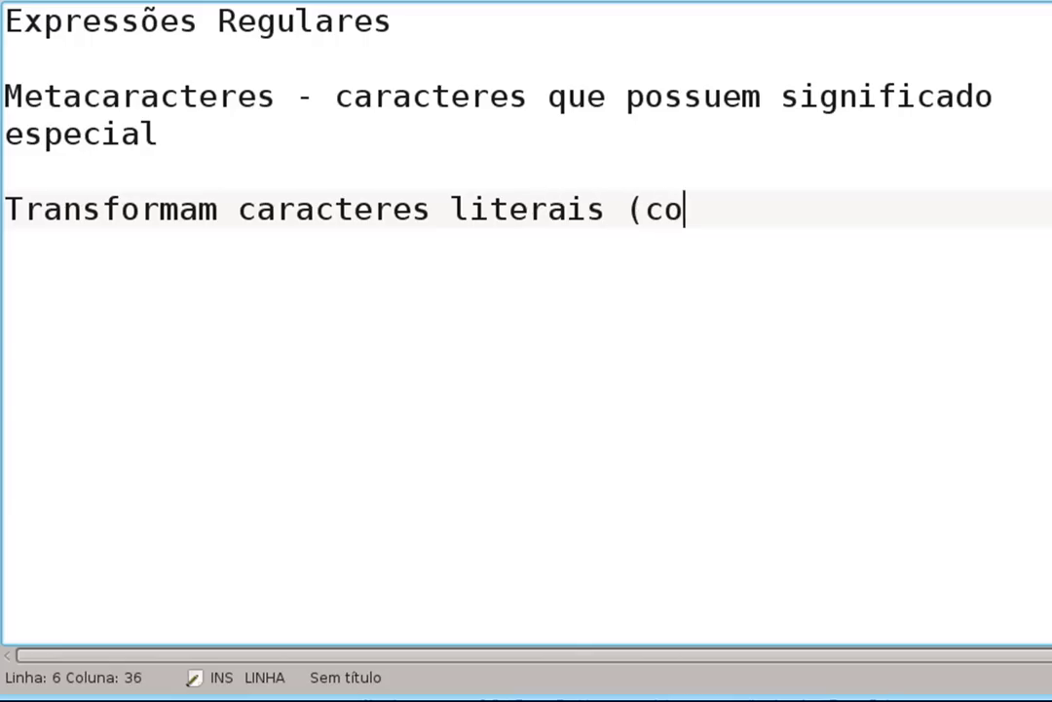
text(muns))
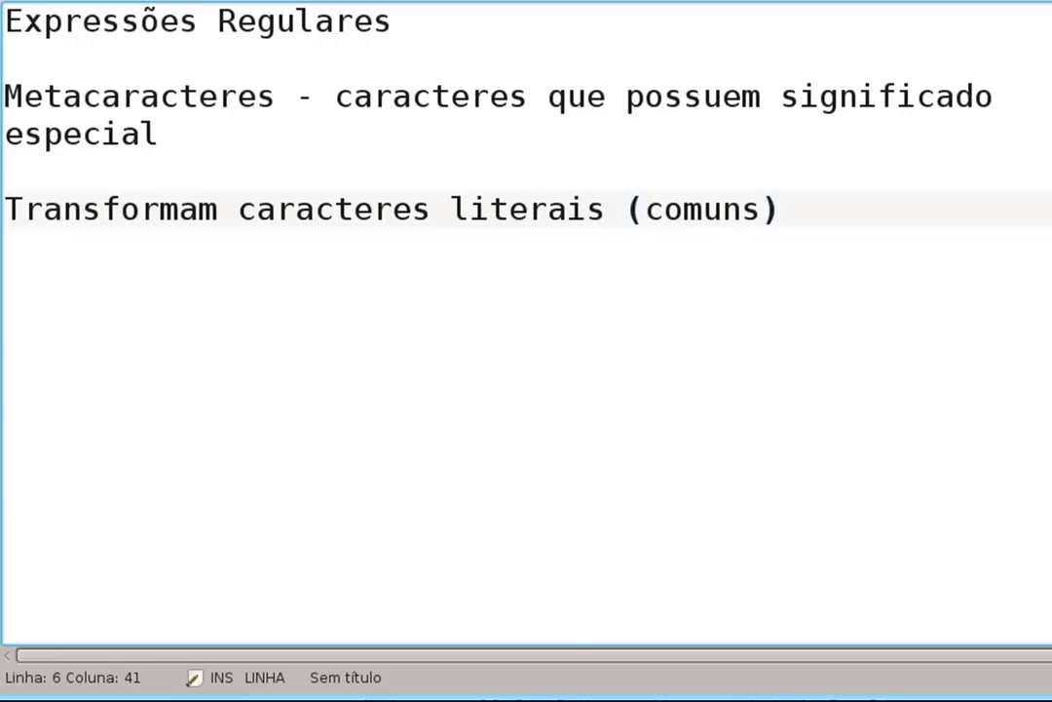
text( em expressões de bu)
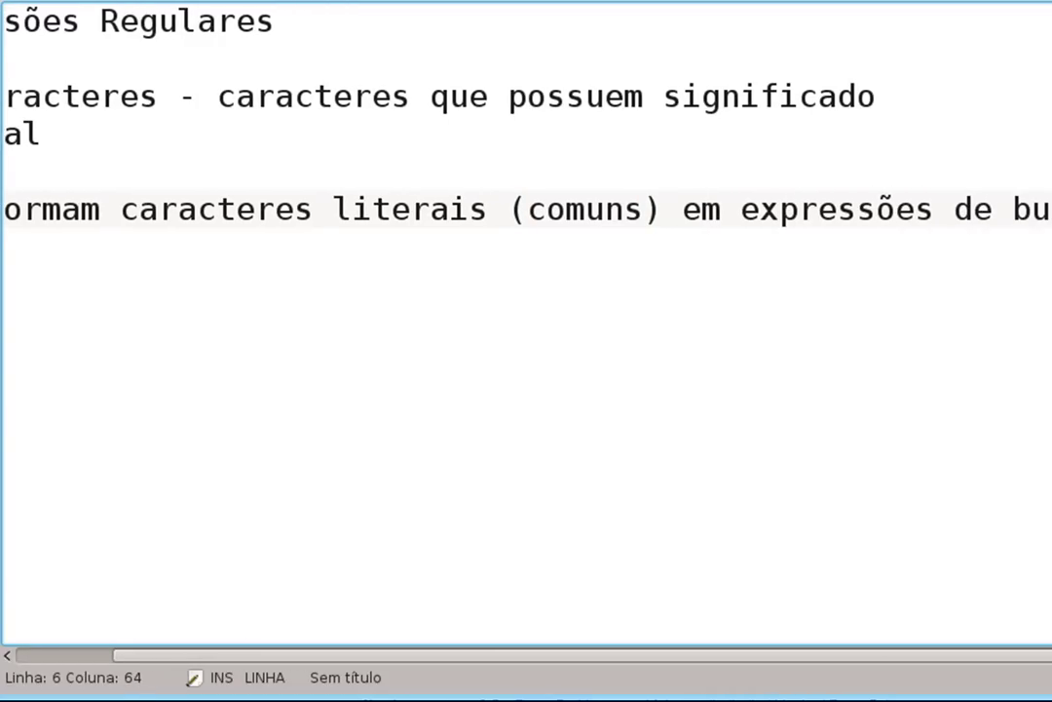
click(933, 208)
key(Left)
key(Right)
key(Delete)
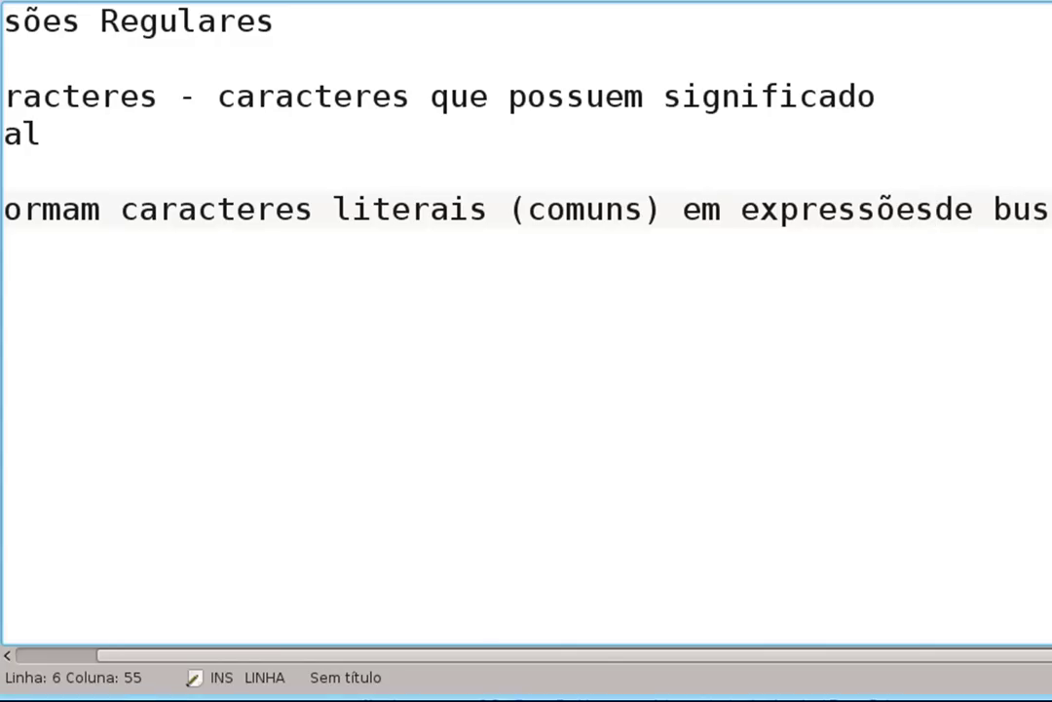
key(Return)
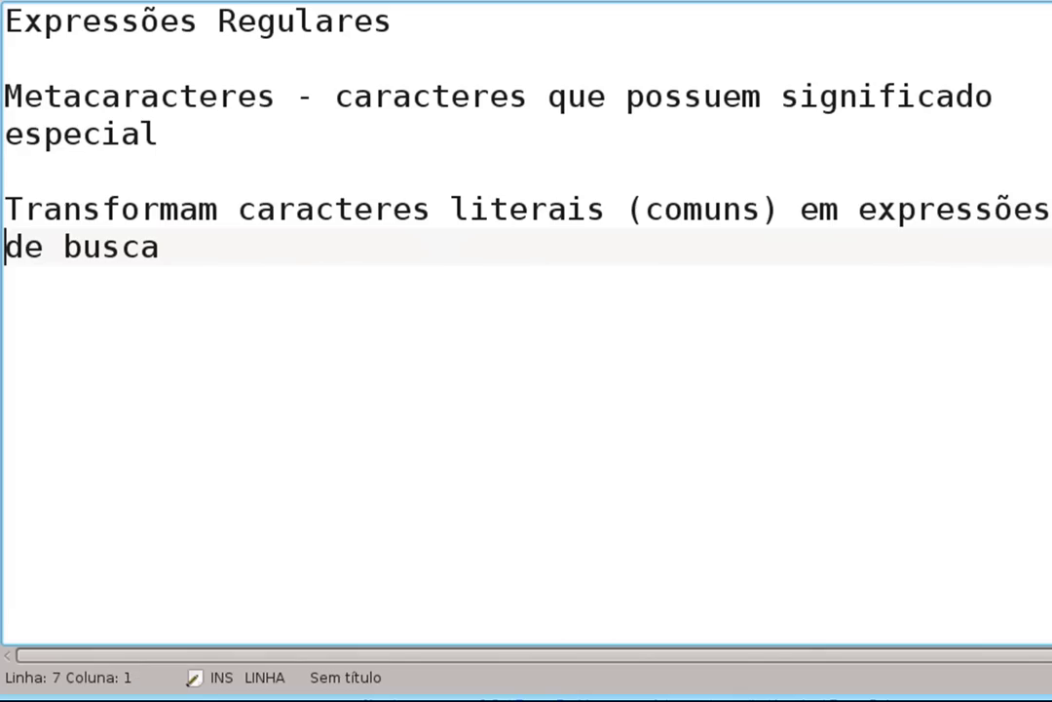
key(Right)
key(Right)
key(Right)
key(Right)
key(Return)
key(Return)
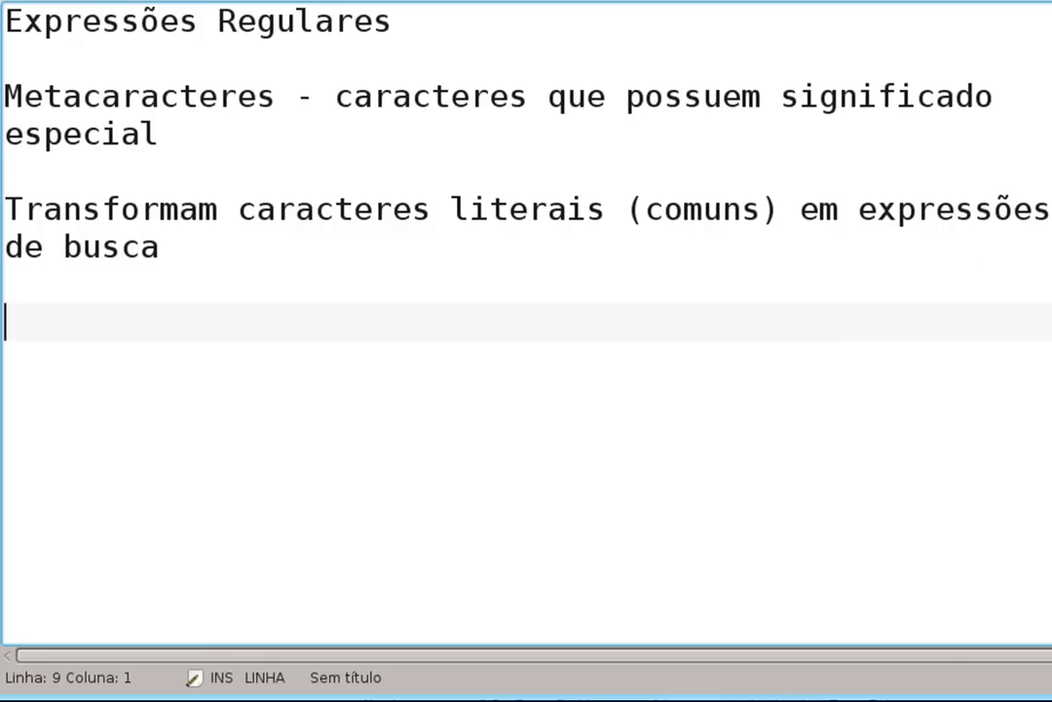
- Under 'São os seguintes:', list the symbols \ . * + - { } [ ] ^ $ | ? ( ) : ! =
text(São os s)
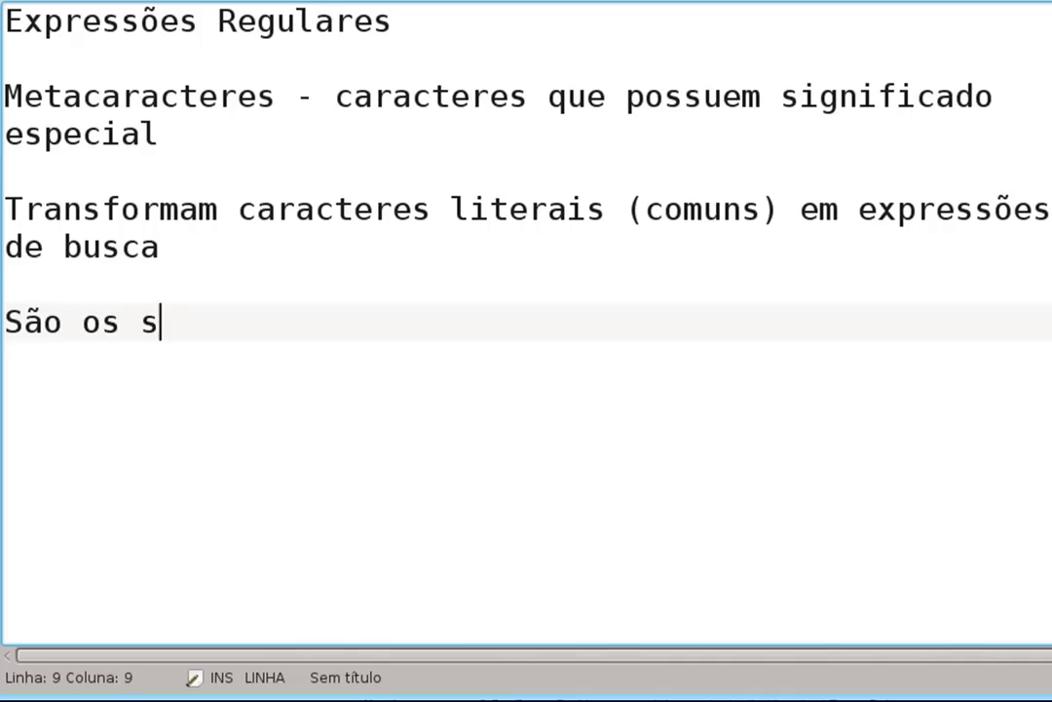
text(eguintes:)
key(Return)
text(\)
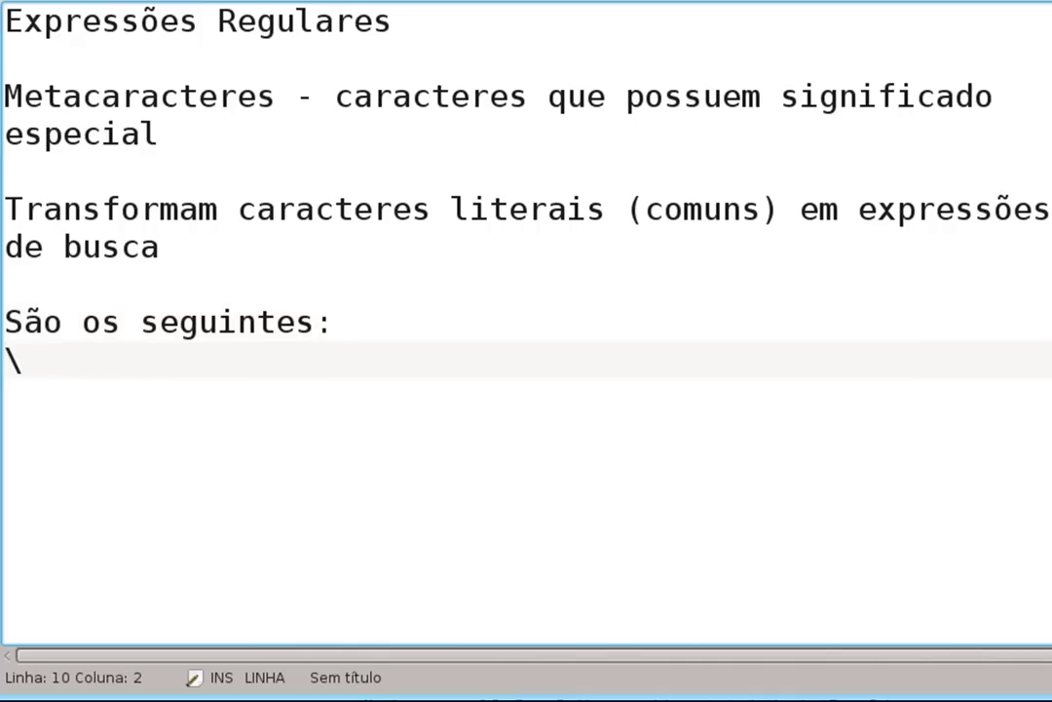
text( . )
text(*)
text( +)
text( - { ])
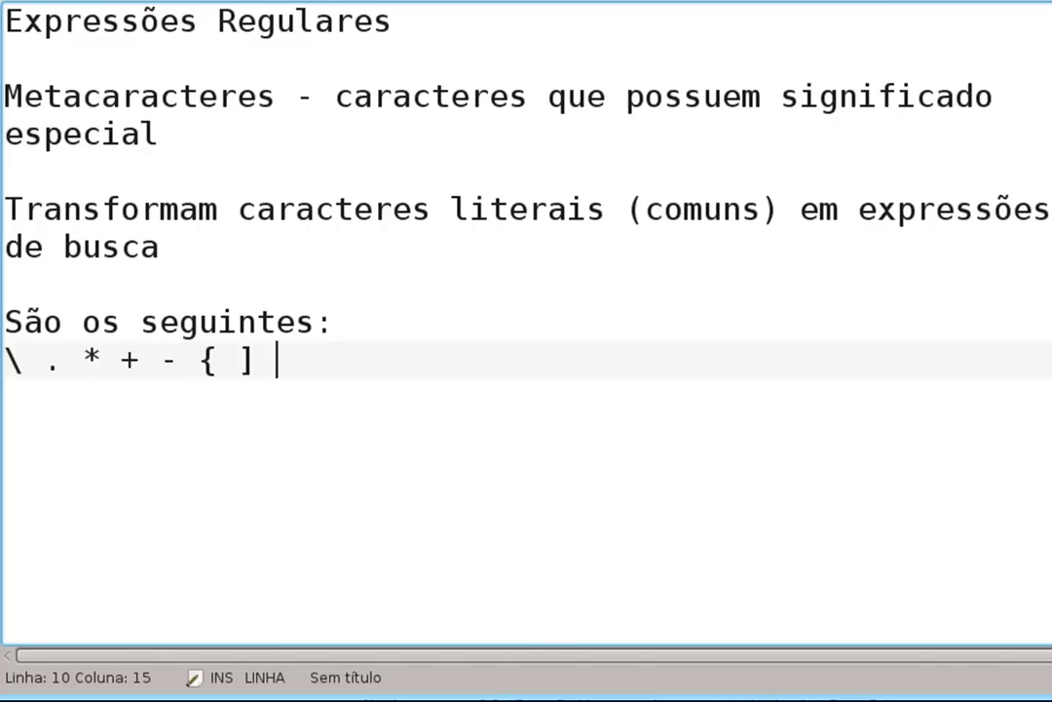
key(BackSpace)
key(BackSpace)
text(} [ ] )
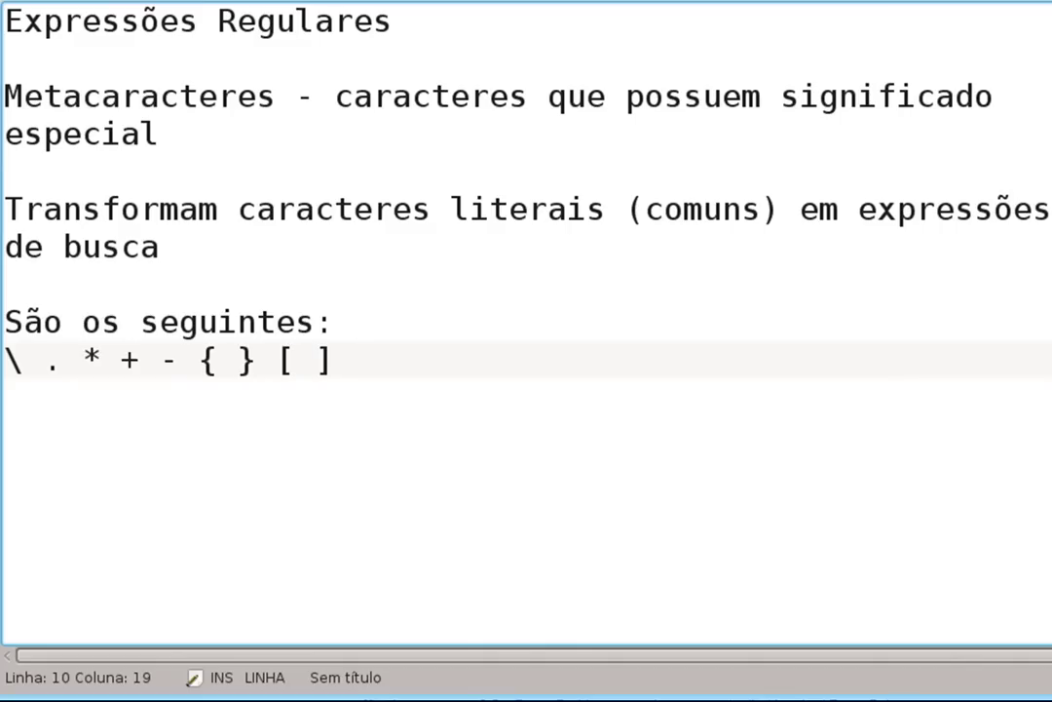
text(^)
text($)
key(BackSpace)
text($ | ? )
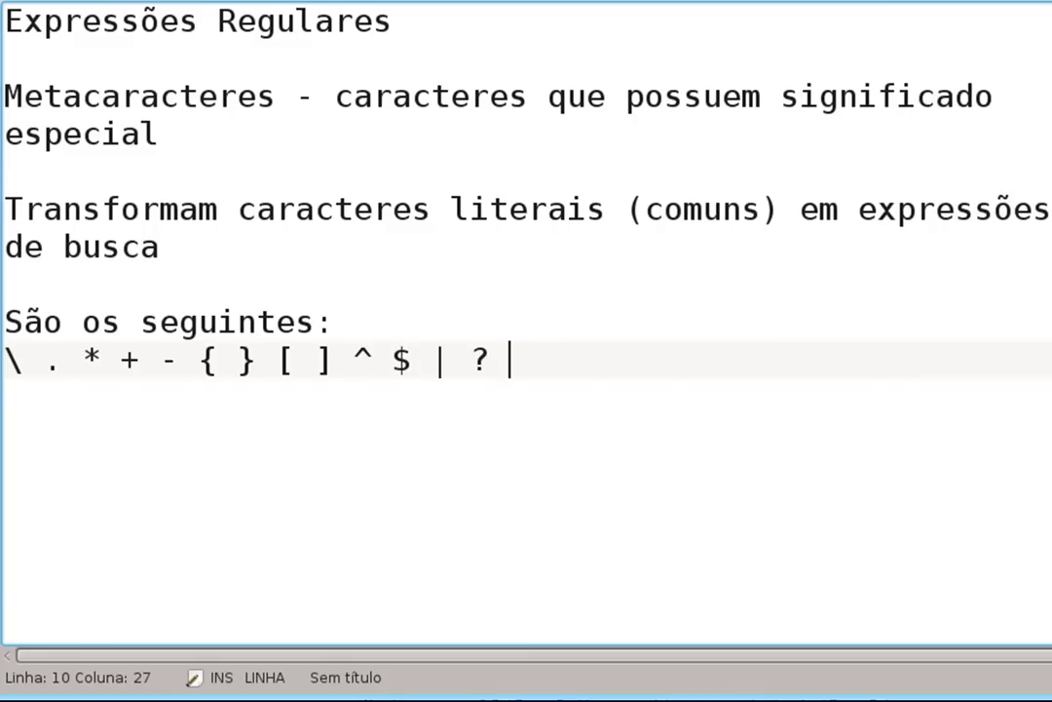
text(( ) : !)
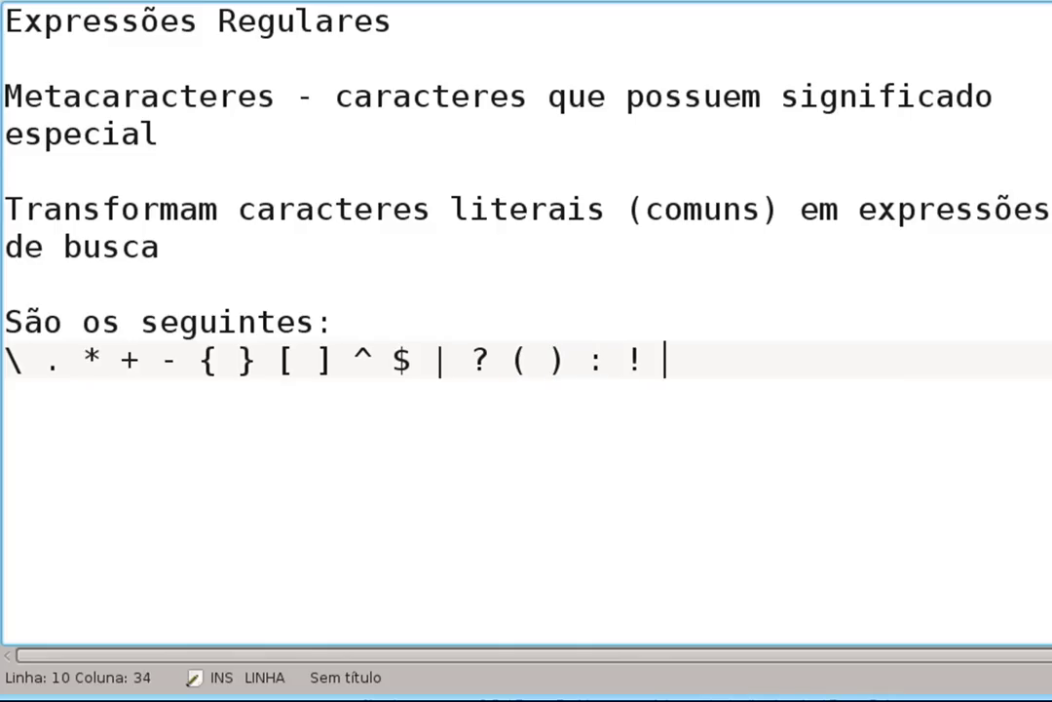
text( =)
- Add 'Os metacaracteres podem ter mais de um significado, dependendo do contexto de uso.' and begin 'Obs.:'
key(Return)
key(Return)
text(O)
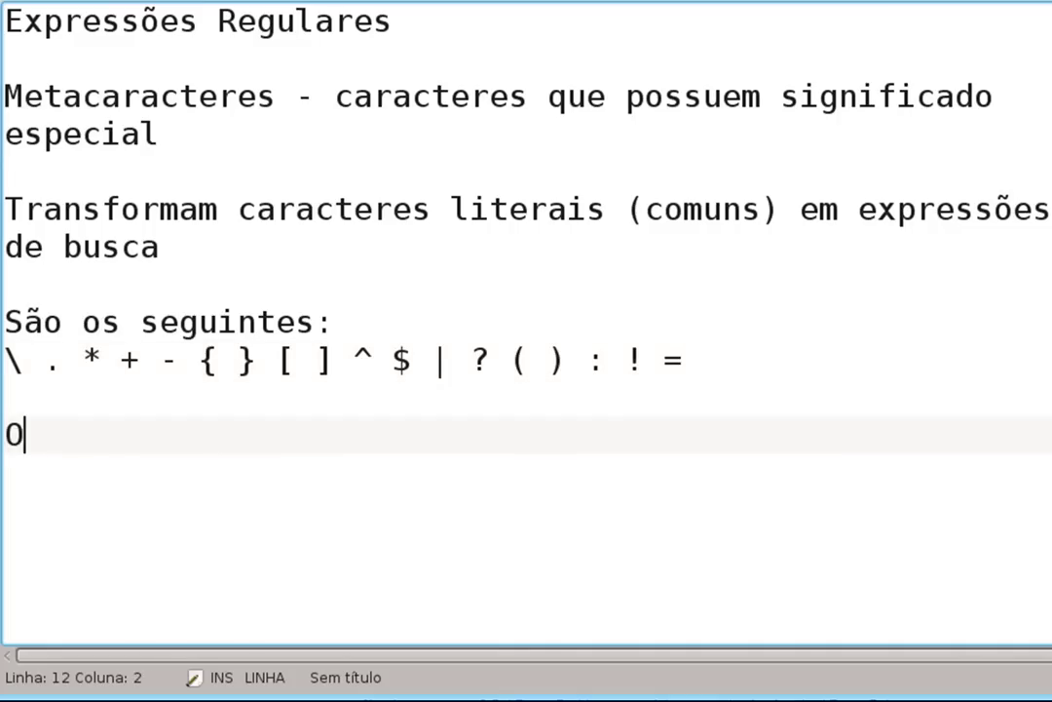
text(s metacaracteres podem)
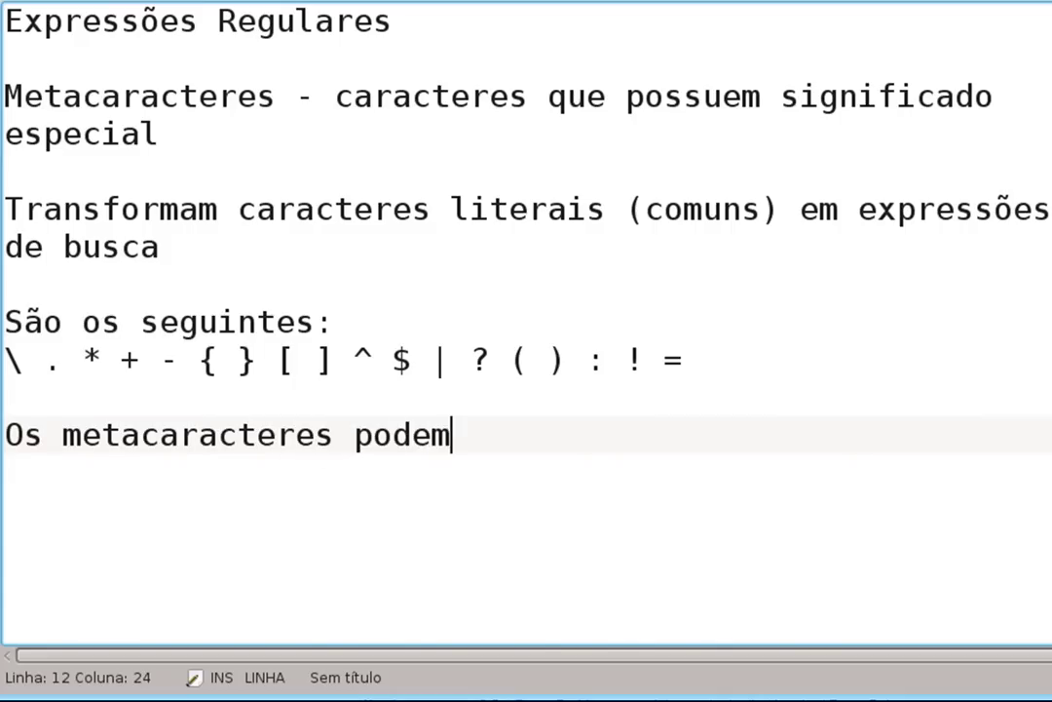
text( ter mais)
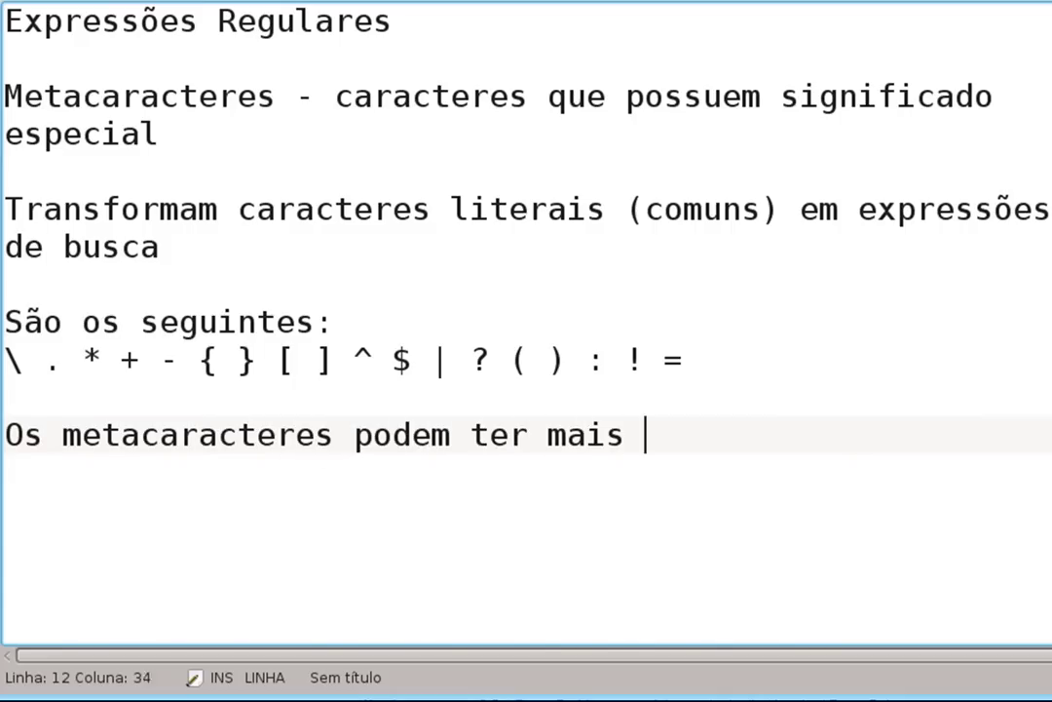
text( de um signifiacdo)
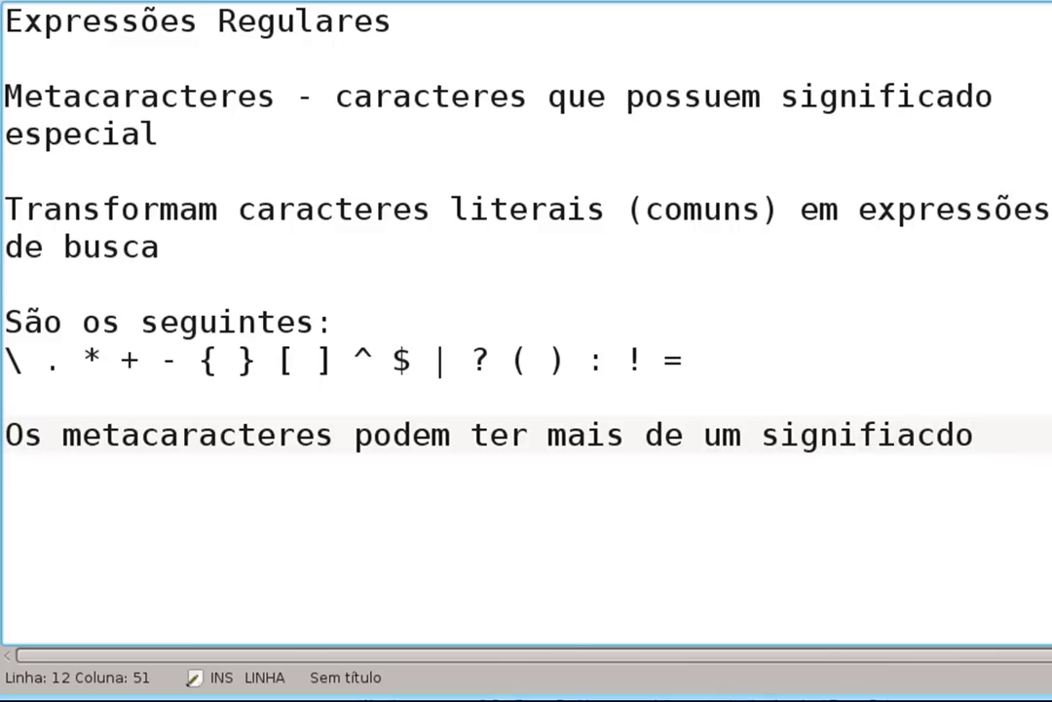
key(BackSpace)
key(BackSpace)
key(BackSpace)
key(BackSpace)
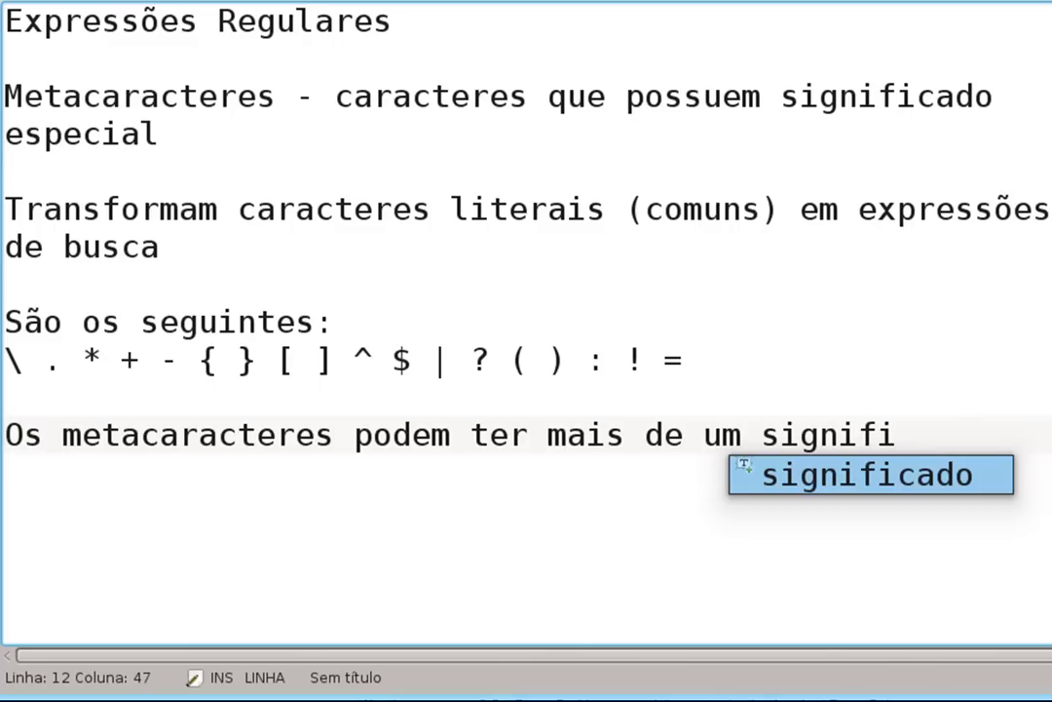
text(cado,)
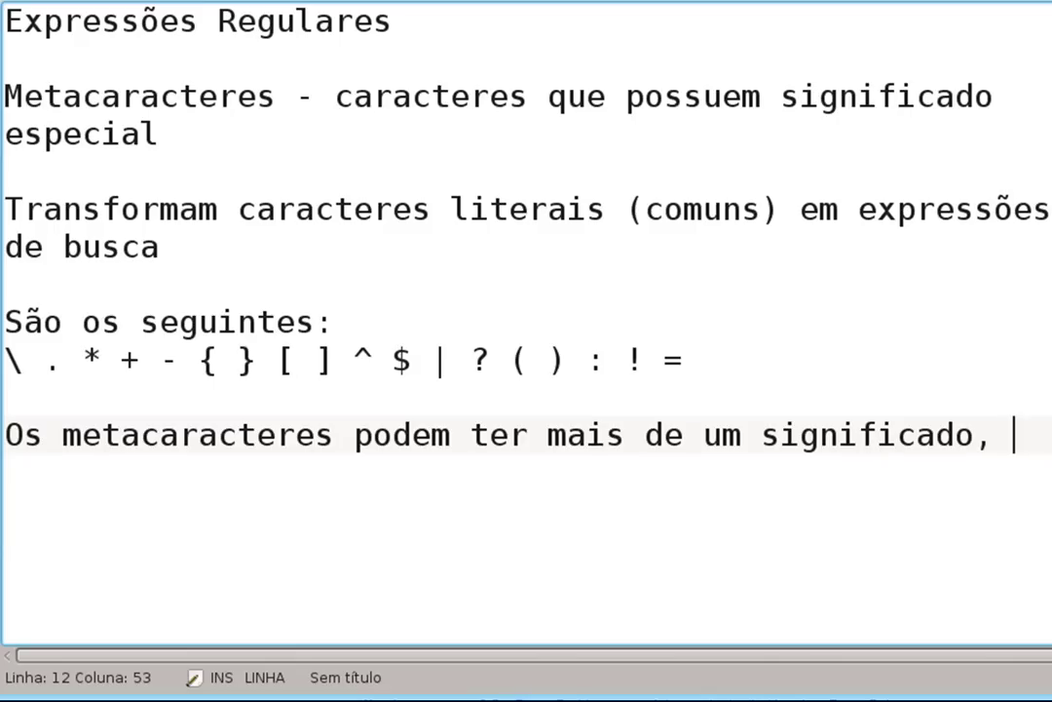
key(Return)
text(dependendo do contexto)
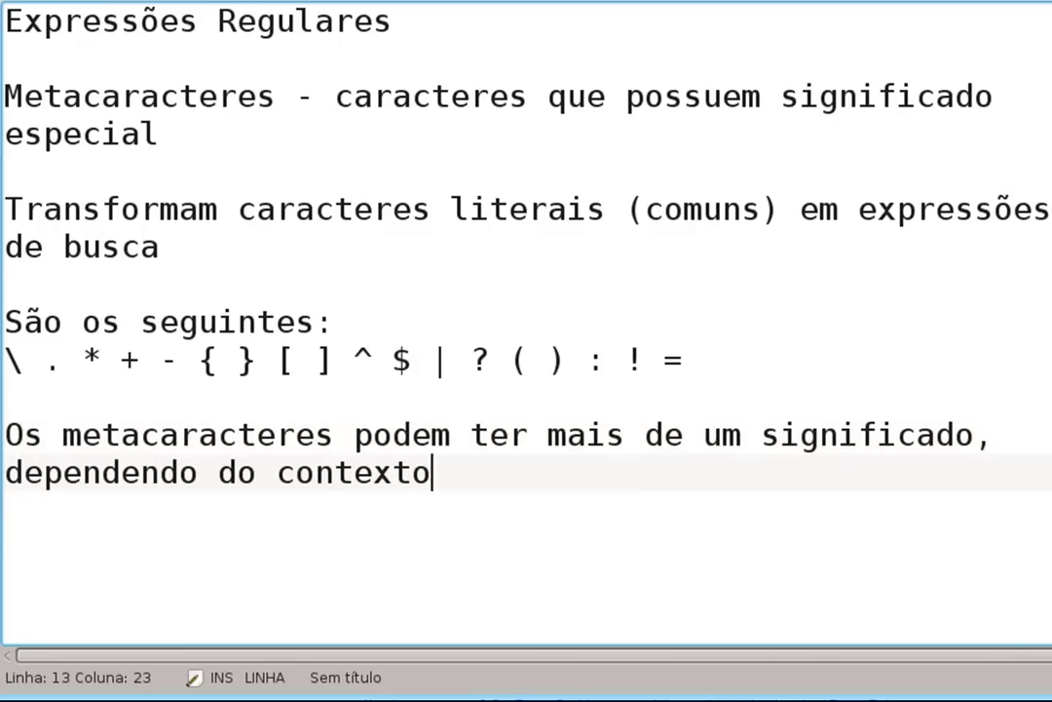
text( de uso.)
key(Return)
key(Return)
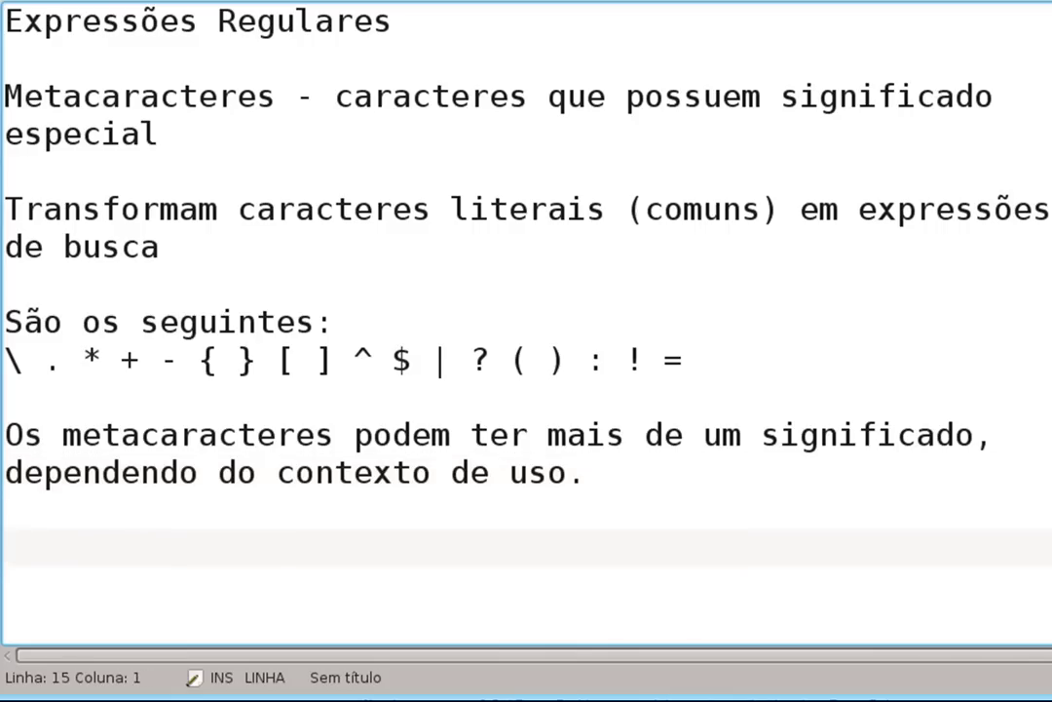
text(Obs.: Asps)
- Fix 'Asps' to 'Aspas' and finish the remark with 'NÃO são metacaracteres'
key(BackSpace)
text(as)
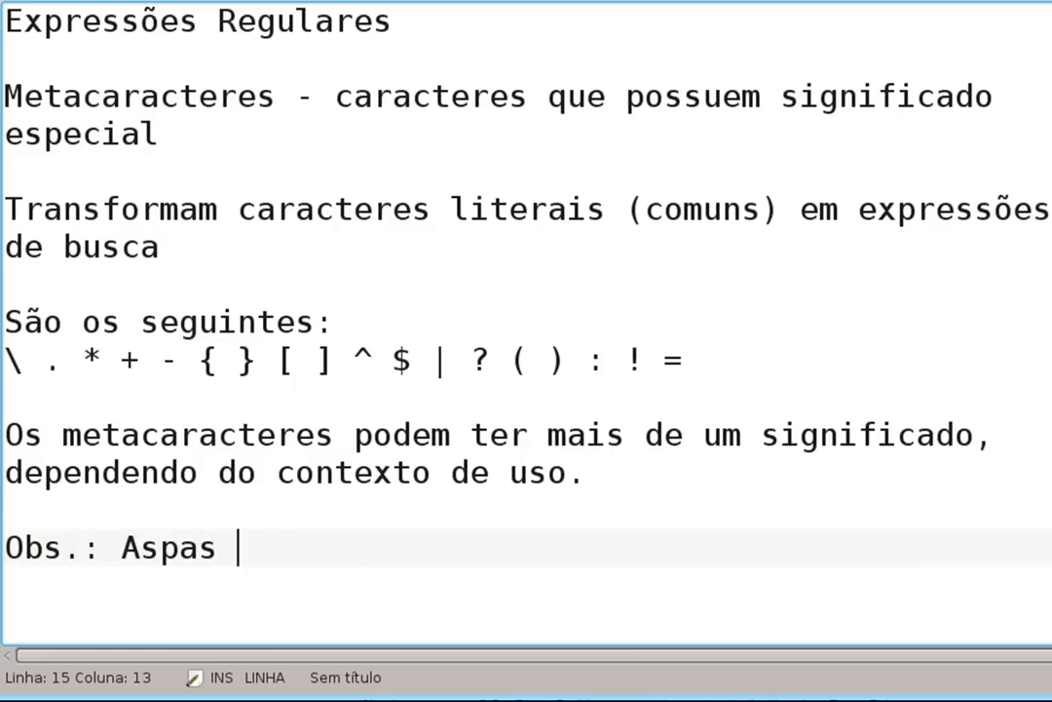
text(n)
key(BackSpace)
text(NÃO )
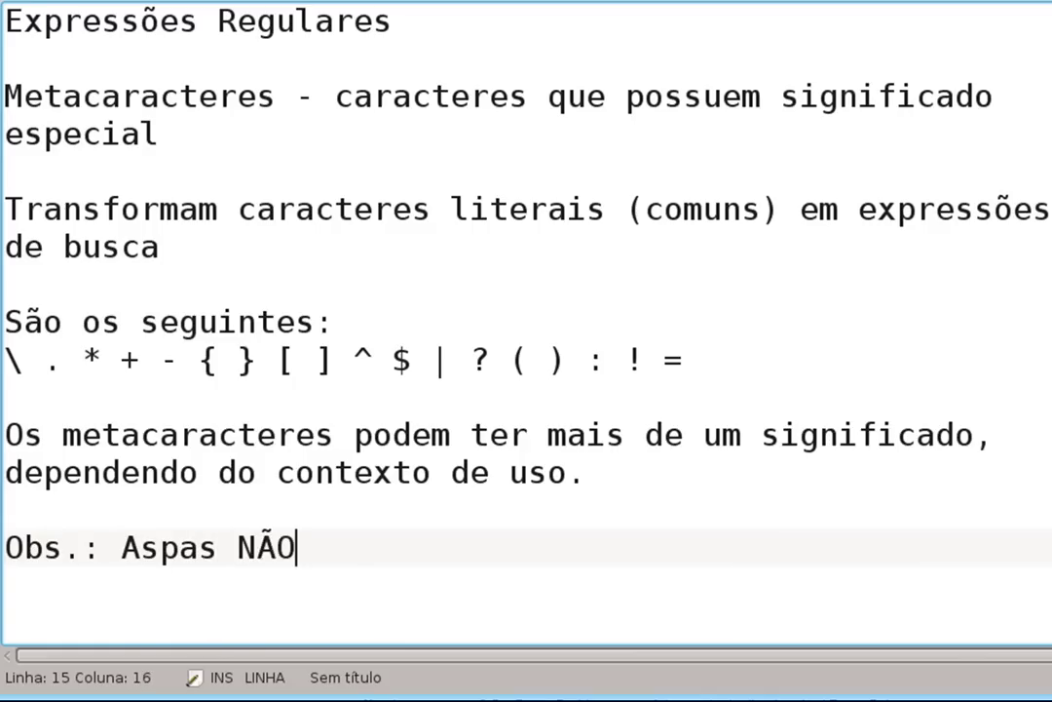
text(são me)
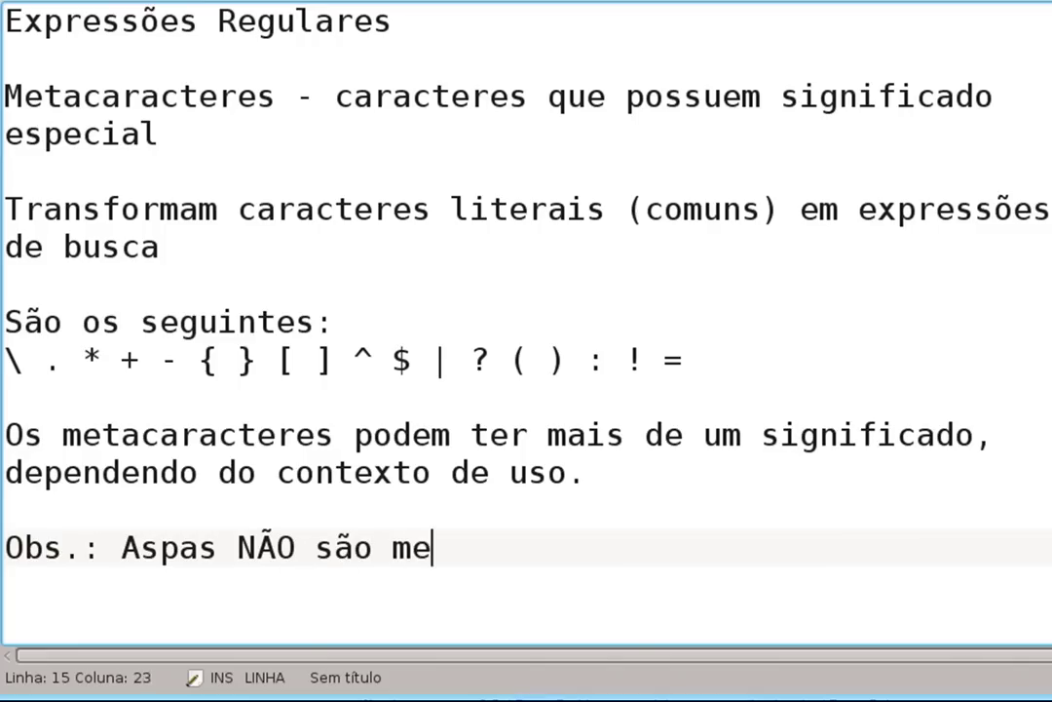
text(tacaracteres)
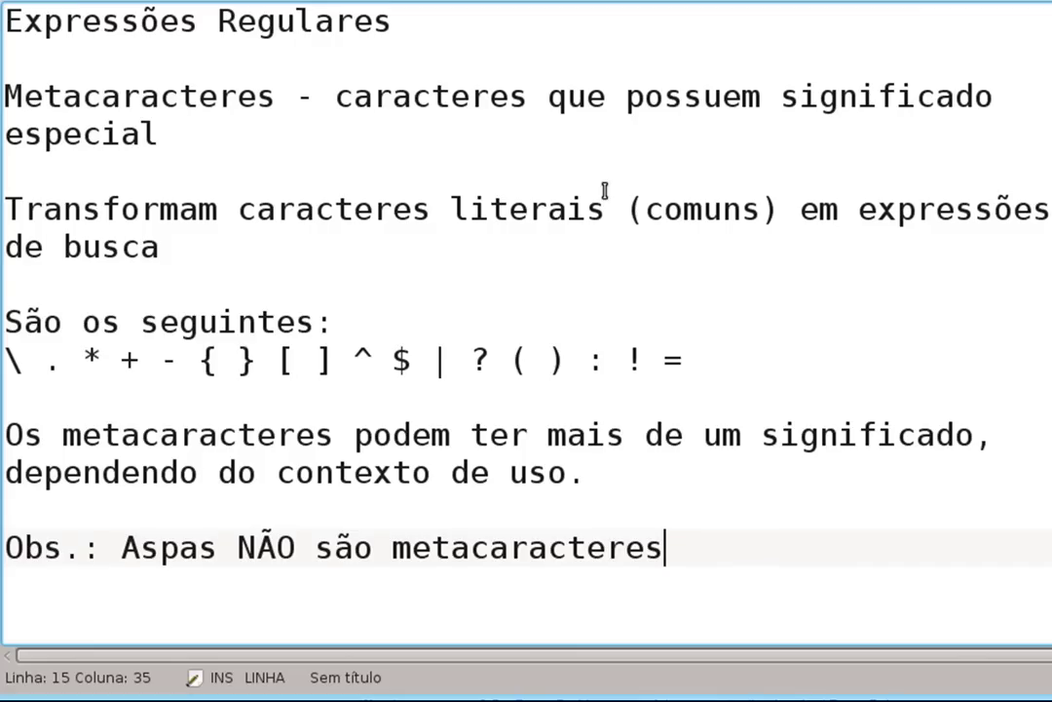
- Add the heading 'Caracter único .' followed by 'O ponto representa qualquer caracter único.'
key(Return)
key(Return)
key(Return)
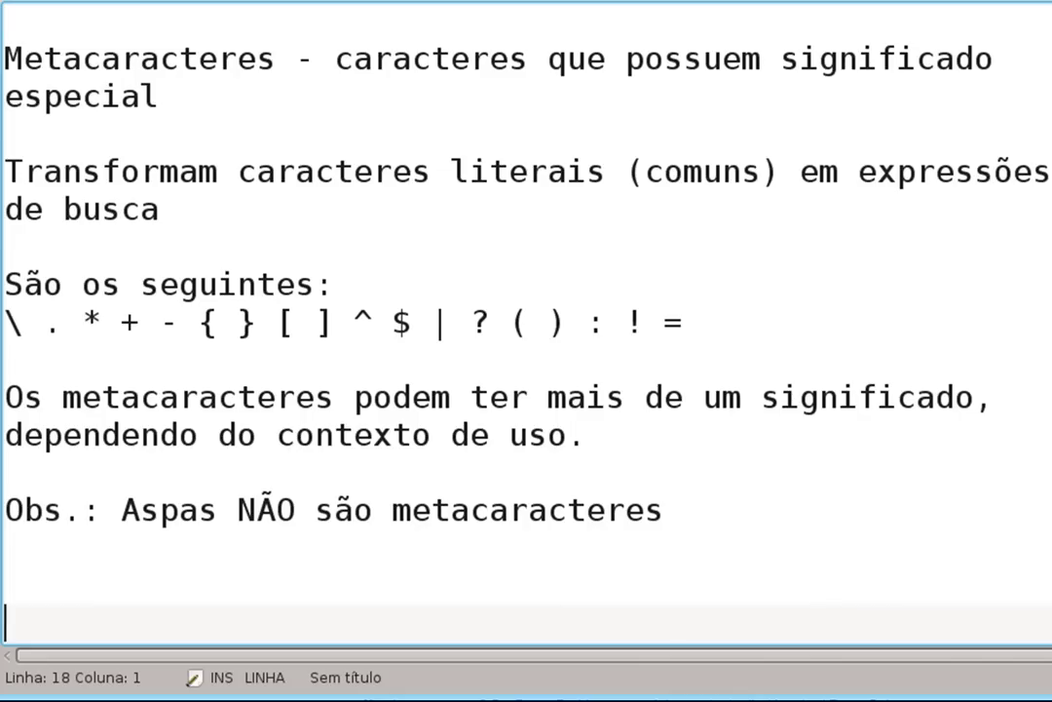
key(BackSpace)
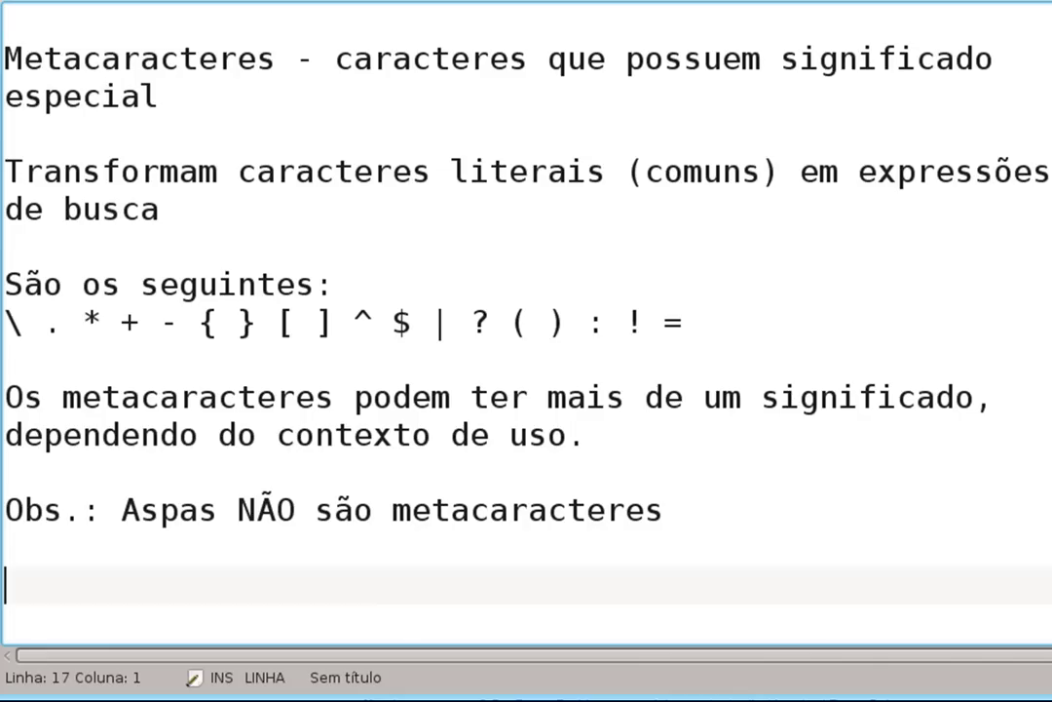
text(Caracter único)
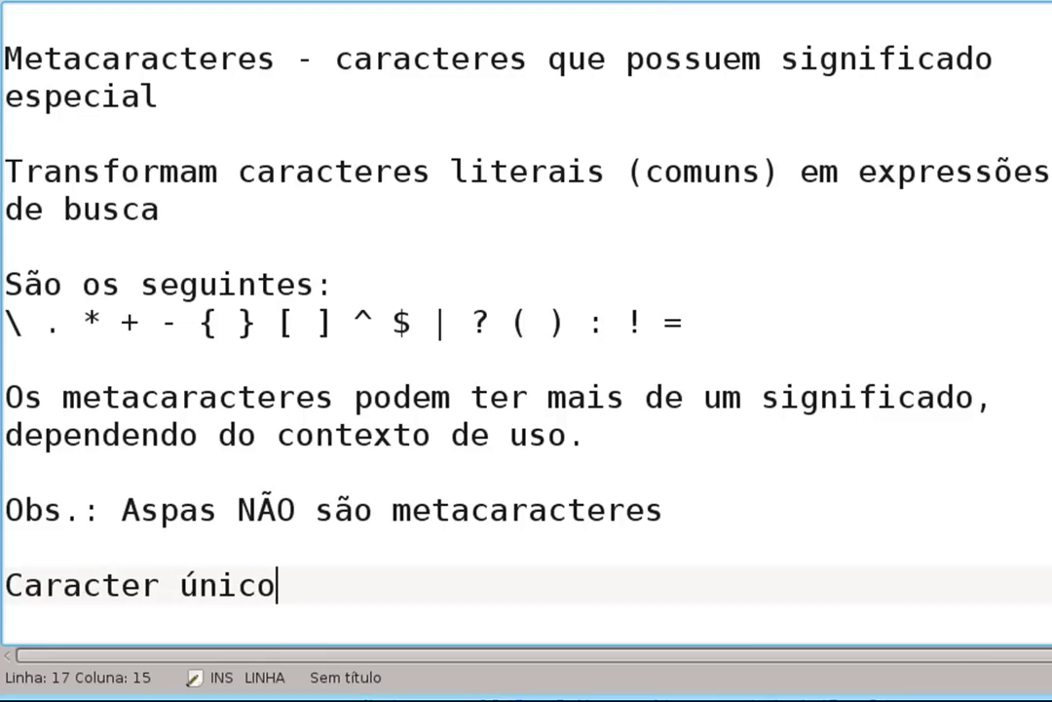
text( .)
key(Return)
text(O)
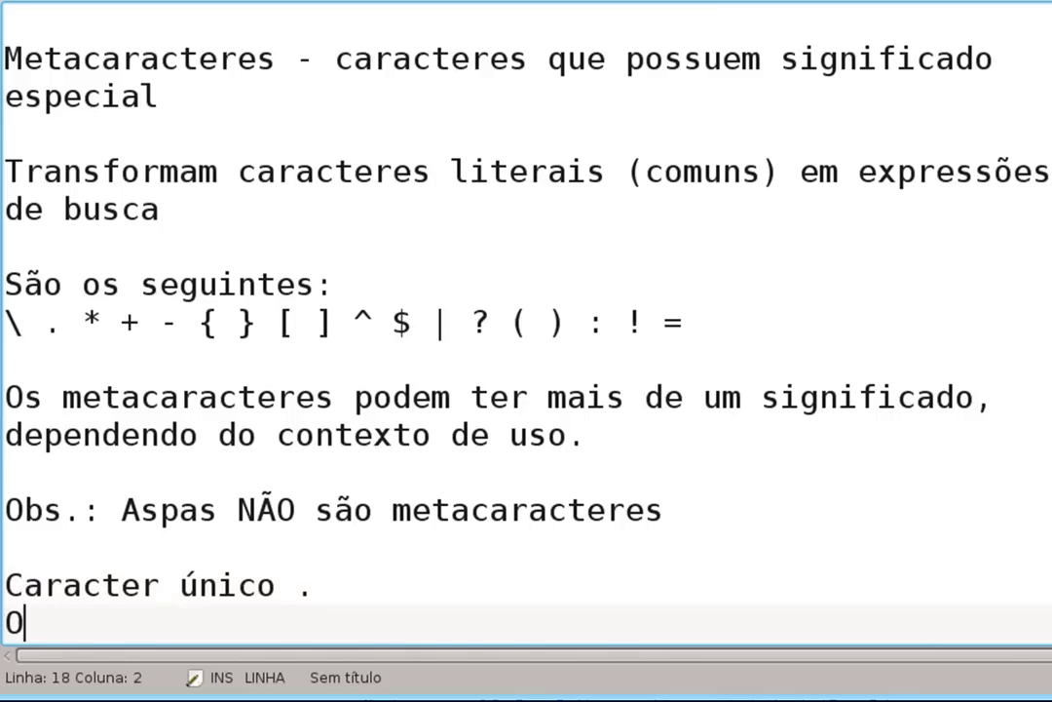
text( ponto )
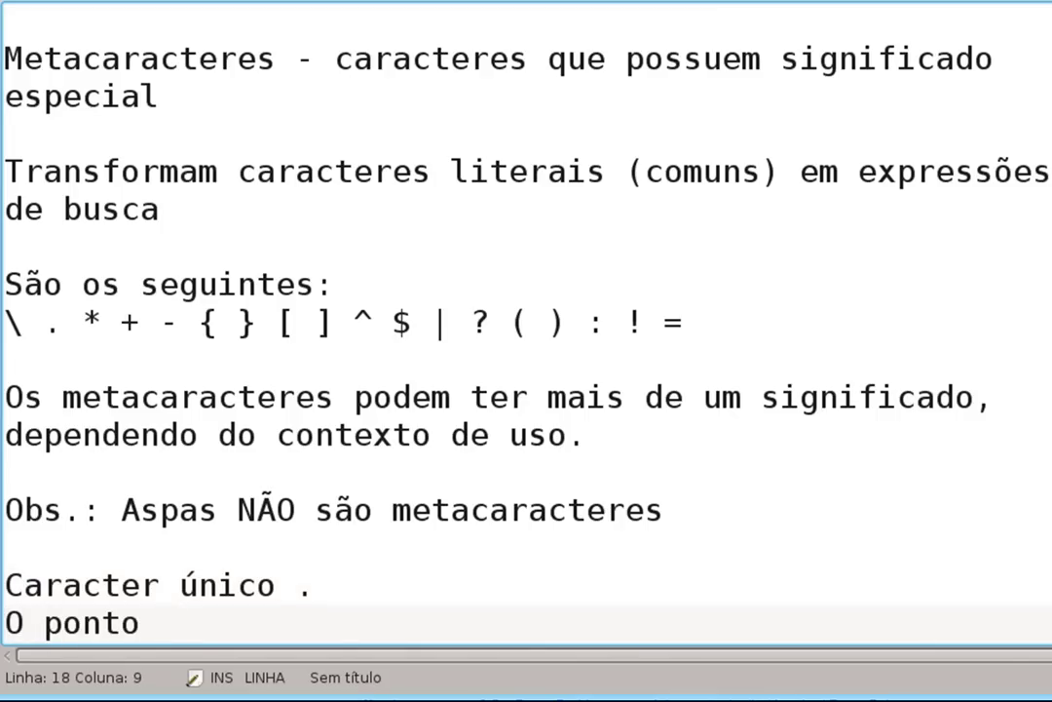
text(representa)
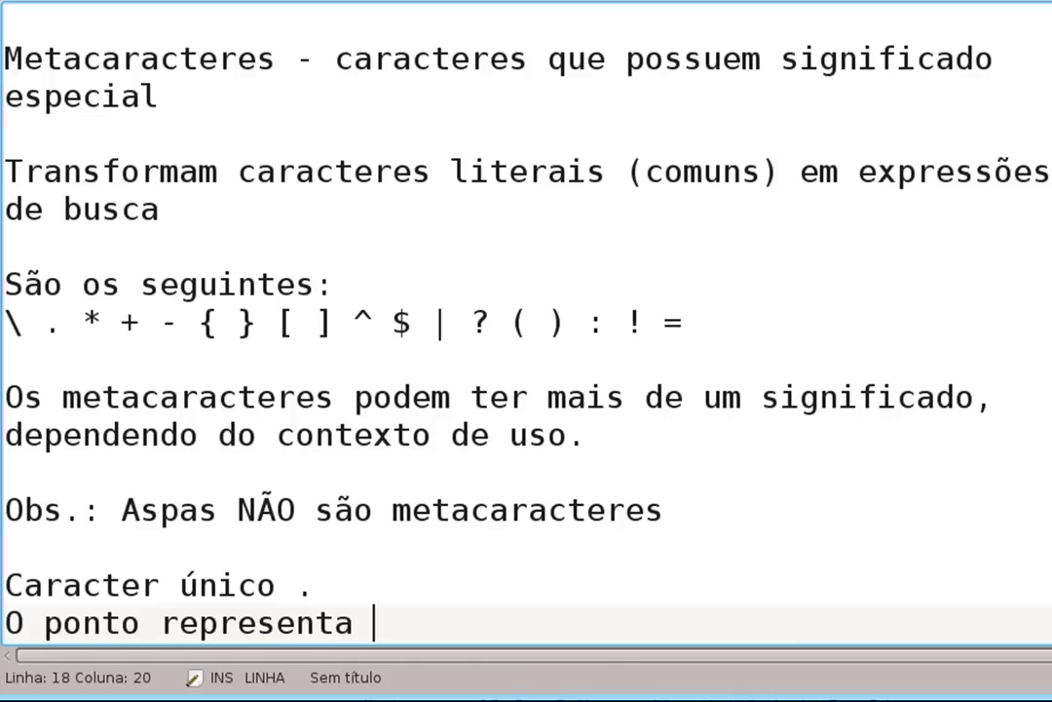
text( qualquer caracter único.)
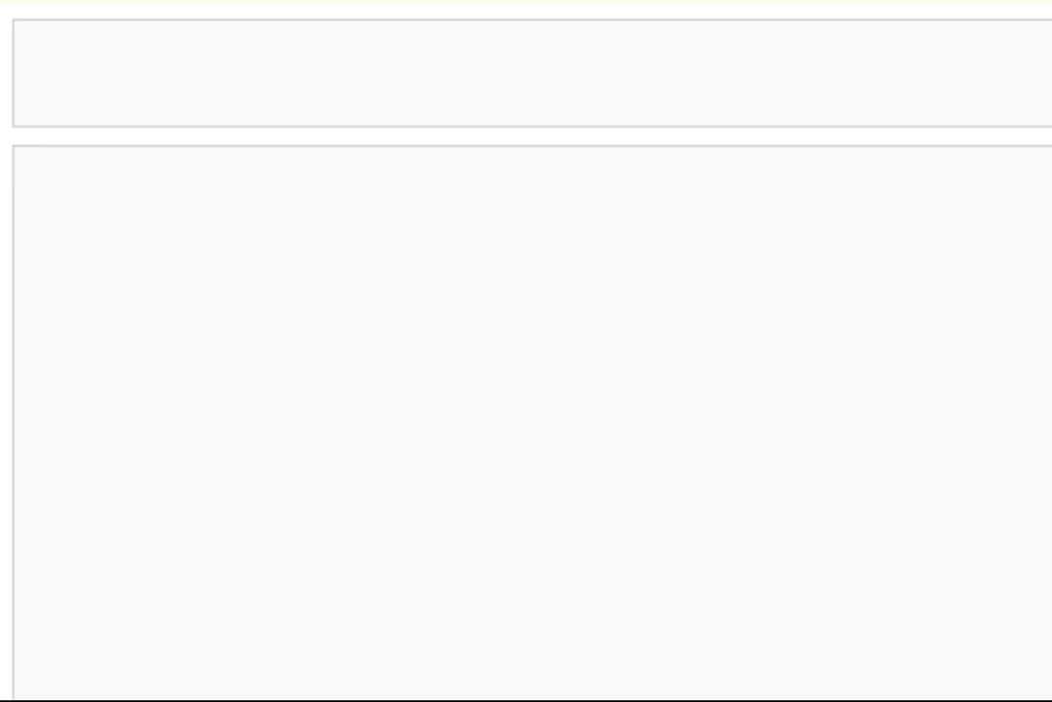
- Paste the four-line poem 'O poeta é um fingidor…' as test data and search for 'um'
text(O poeta é um fingidor. Finge tão completamente Que chega a fingir que é dor A dor que deveras sente.)
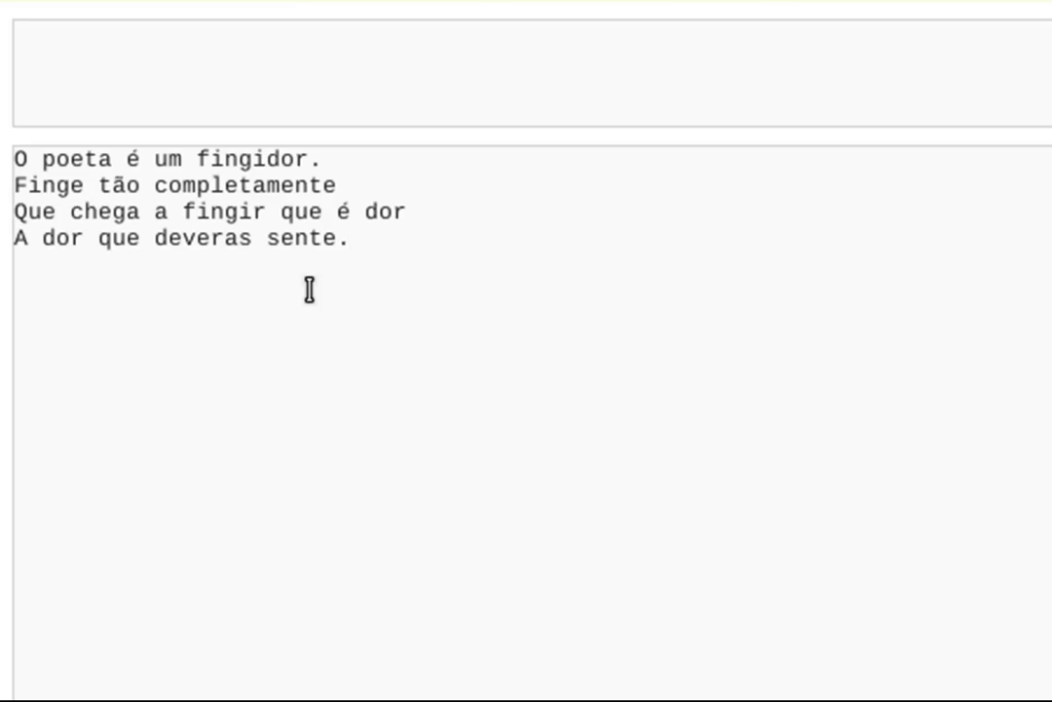
click(306, 101)
text(um)
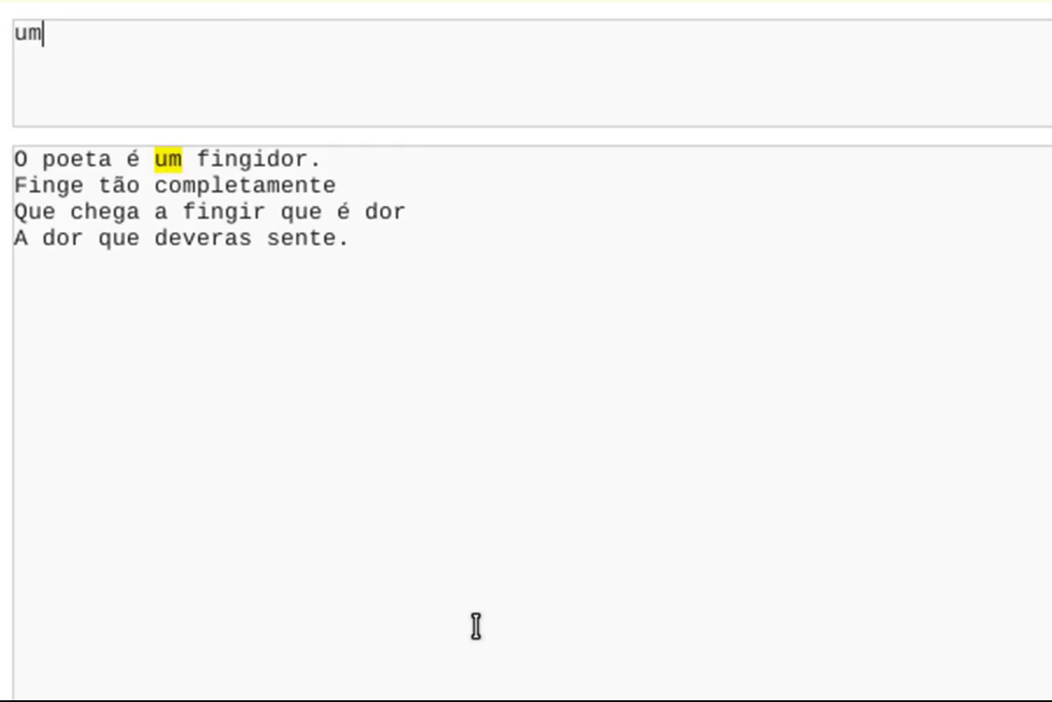
- Replace the 'um' pattern with 'do.', matching 'dor' in three lines of the poem
drag(98, 33, 3, 35)
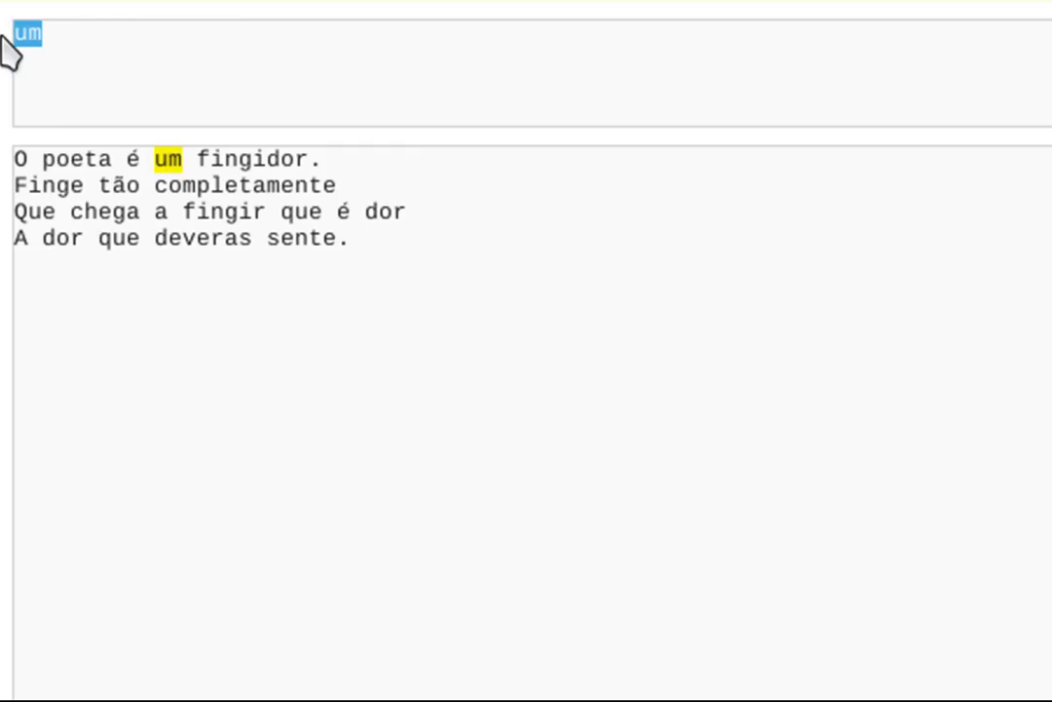
text(do)
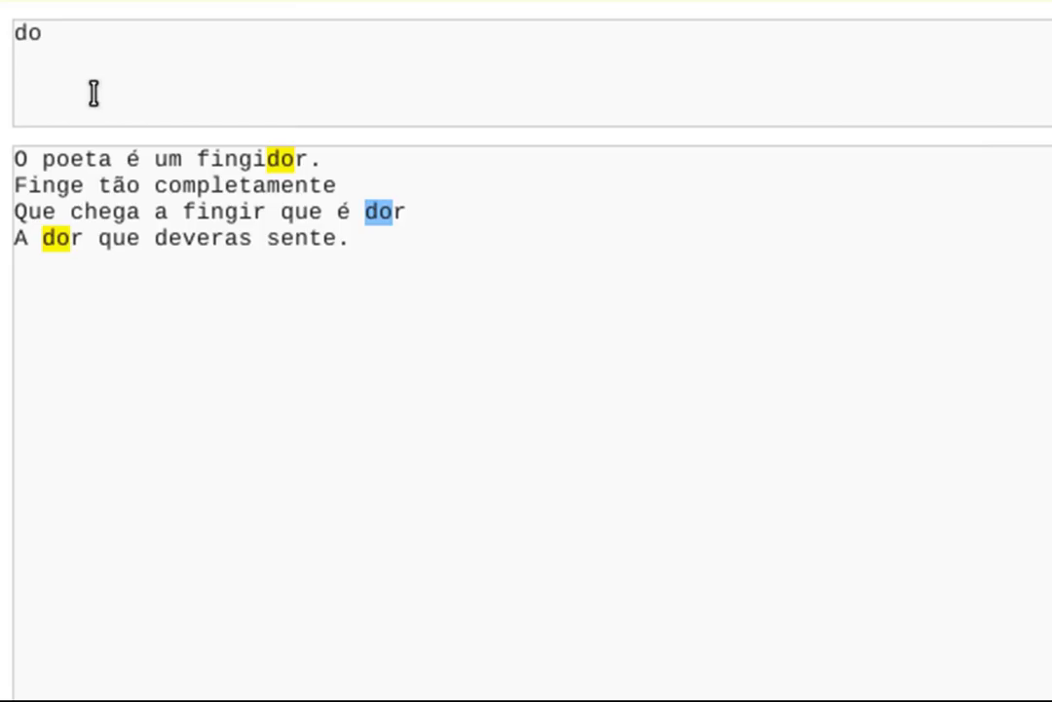
text(.)
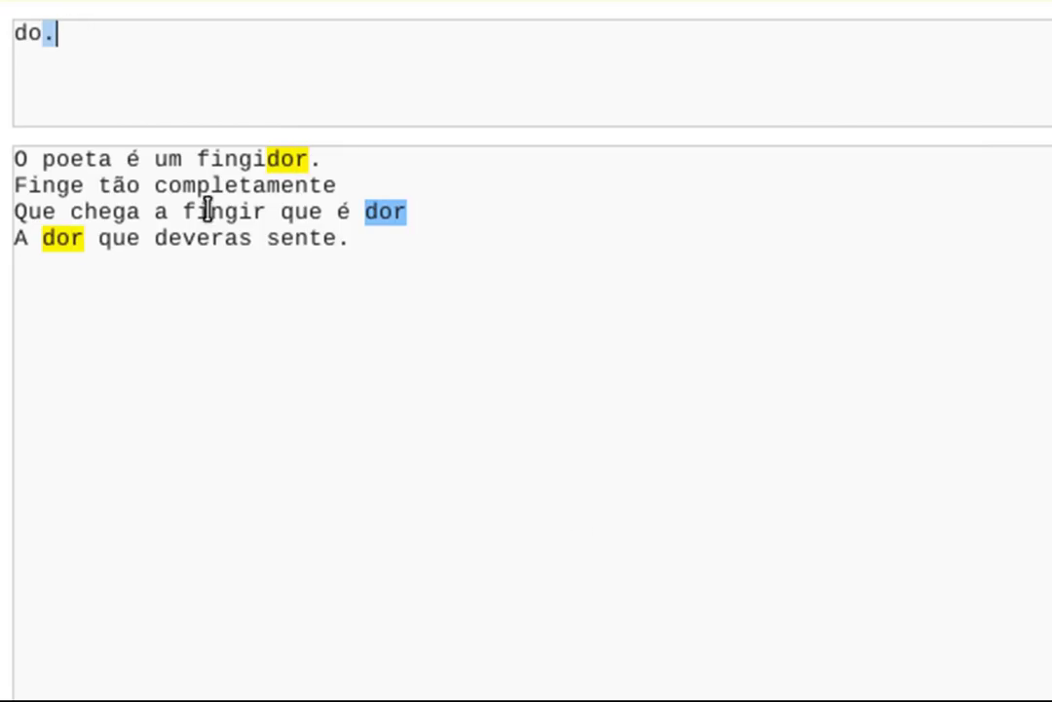
drag(65, 36, 19, 28)
click(78, 39)
key(ctrl+a)
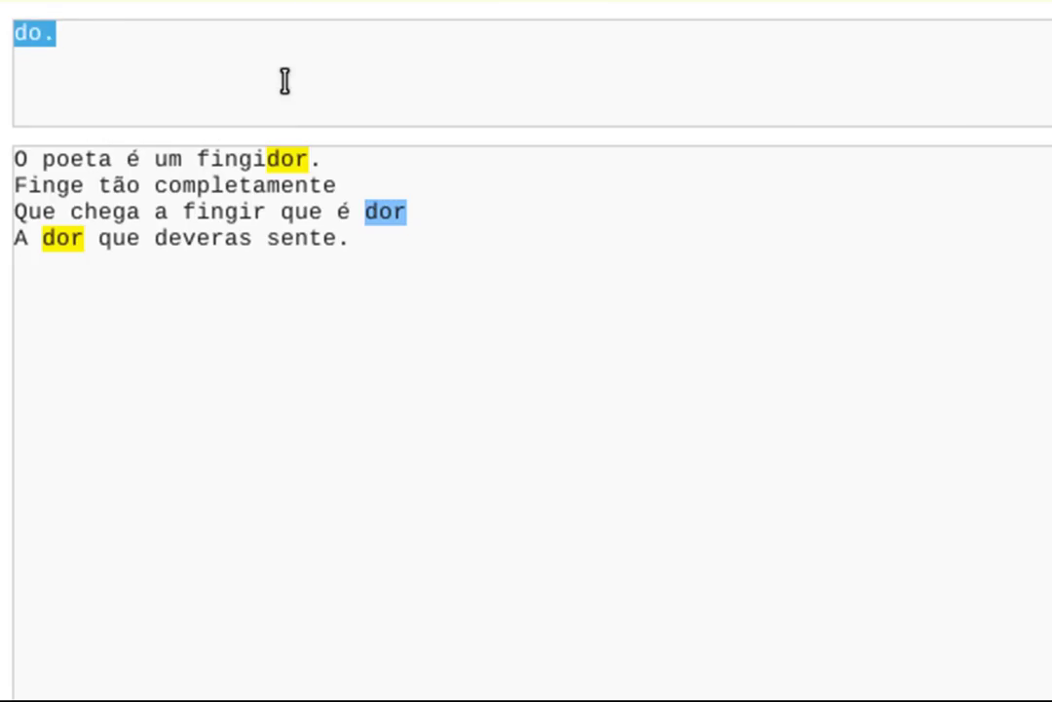
- Enter se.te as the RegexPal pattern to match 'sente'
text(se)
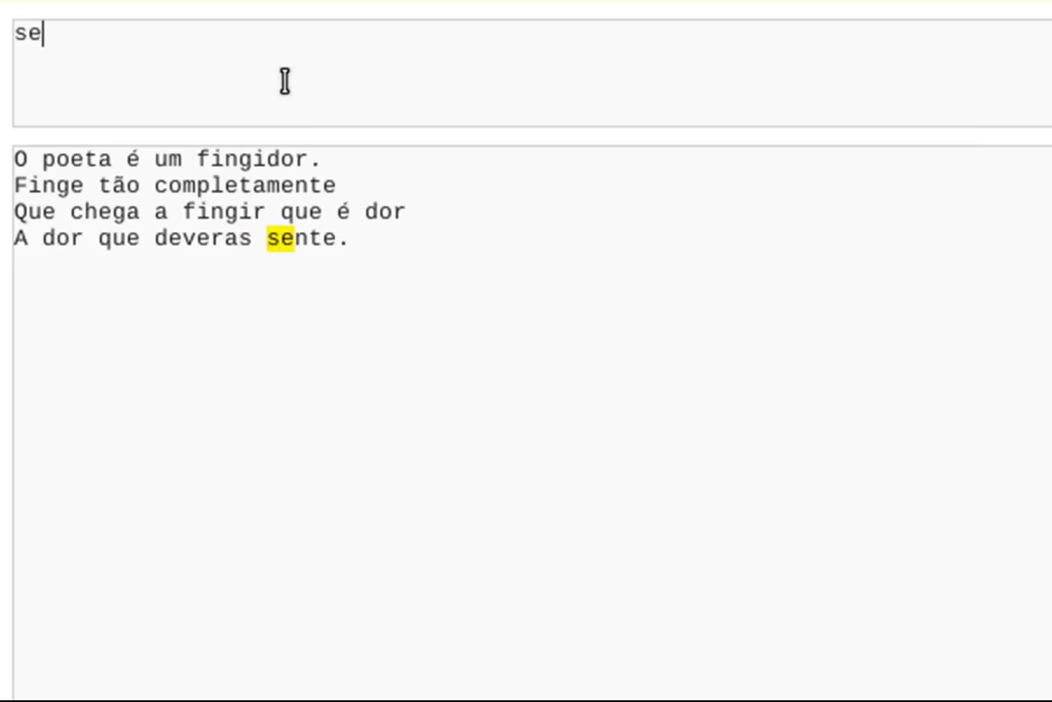
text(.)
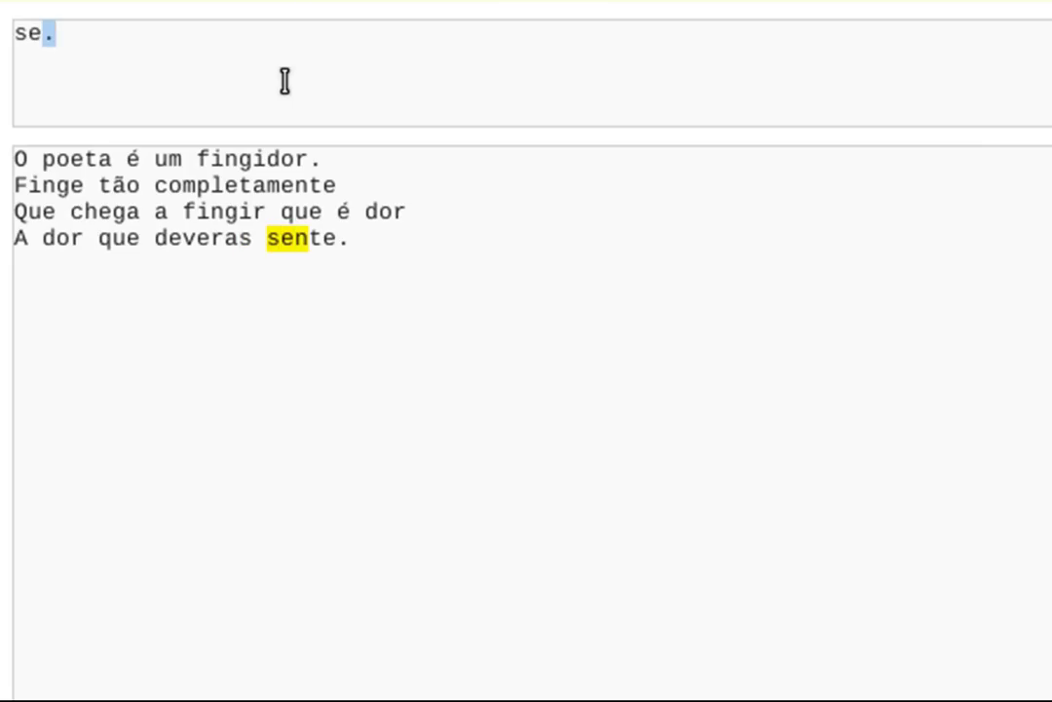
text(te)
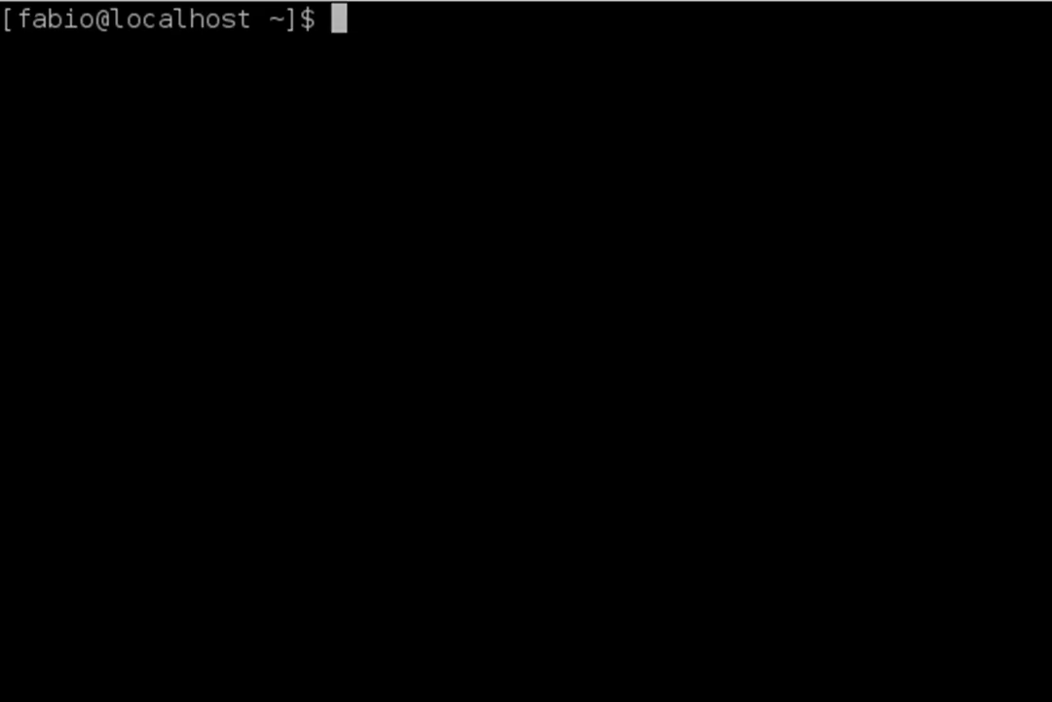
- Run grep "f.b" /etc/passwd in the terminal
text(grep)
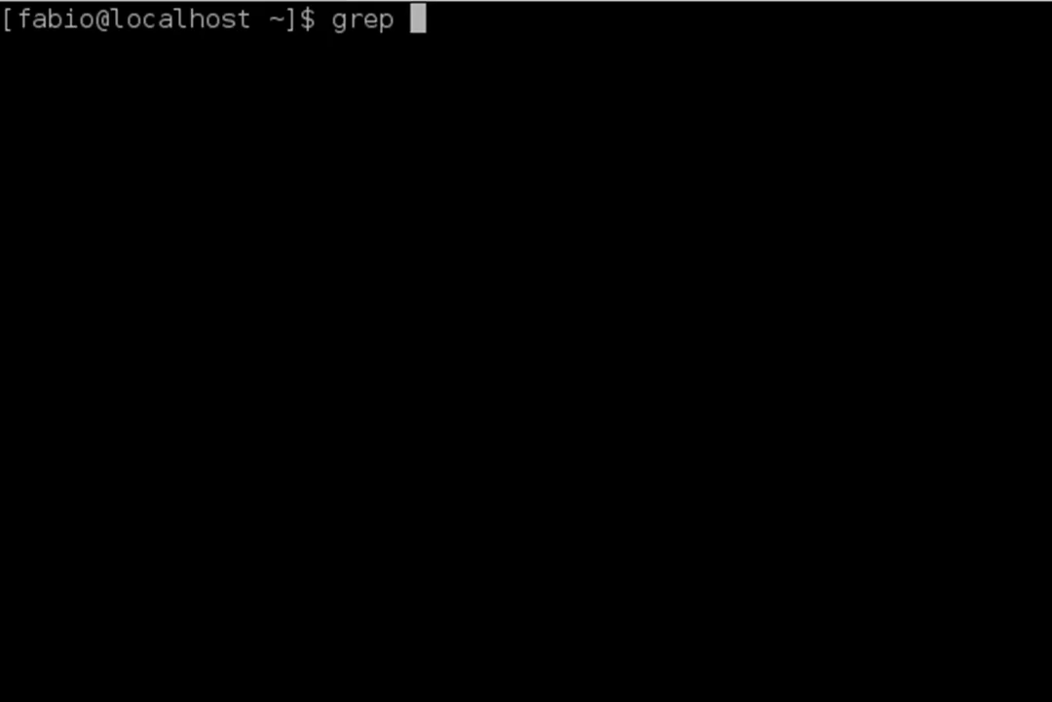
text(")
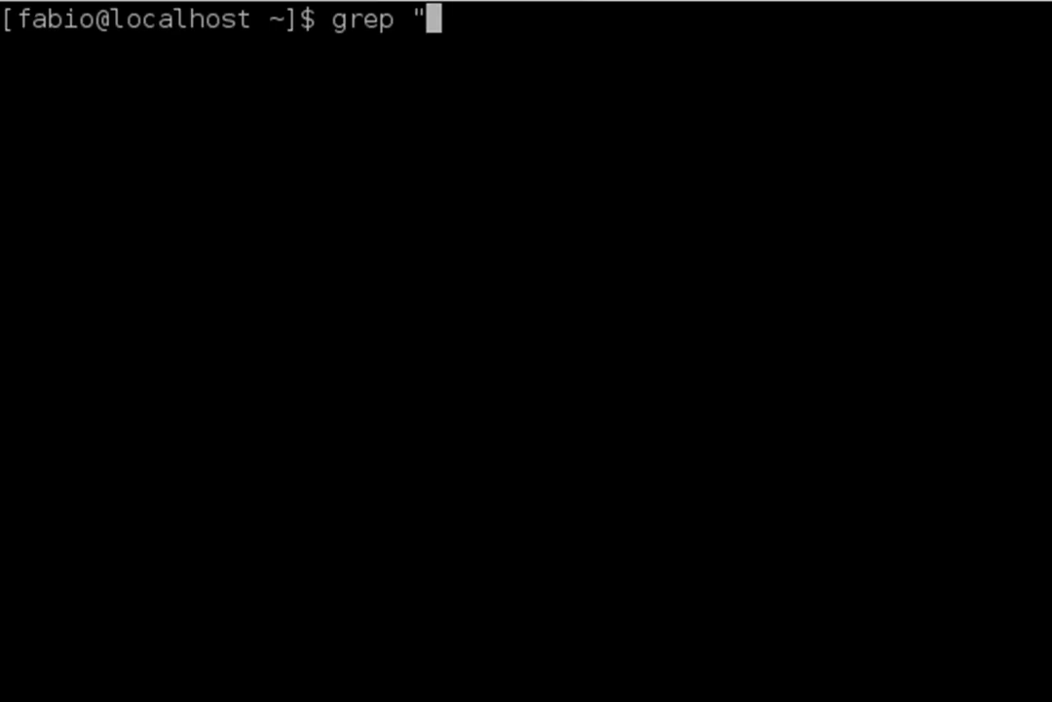
text(f)
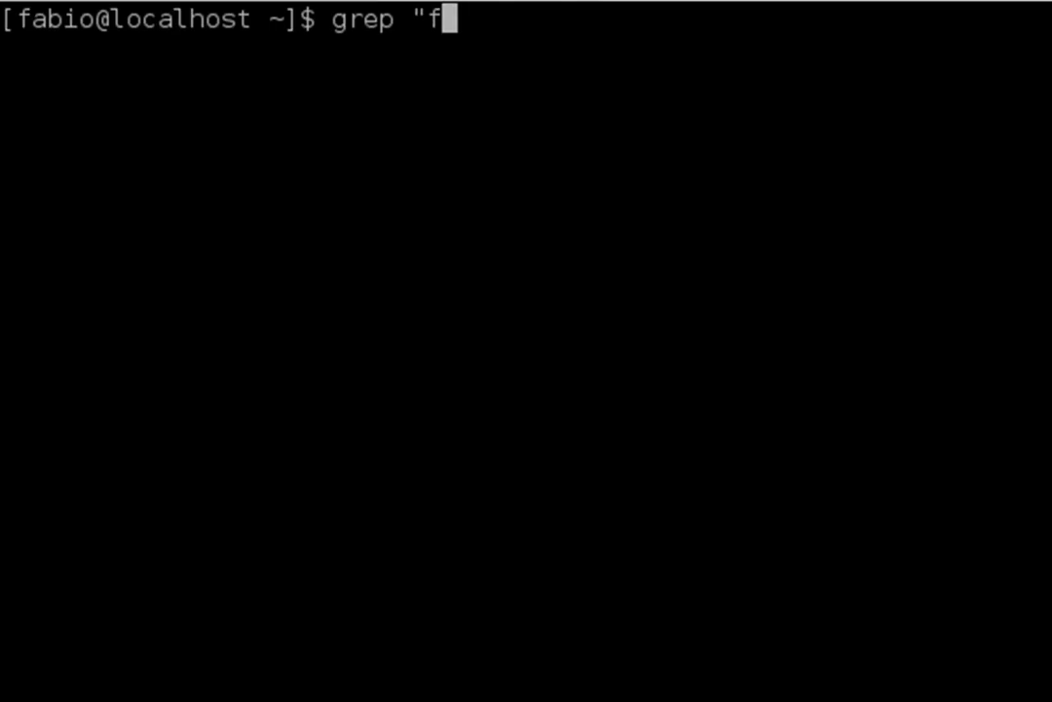
text(.b")
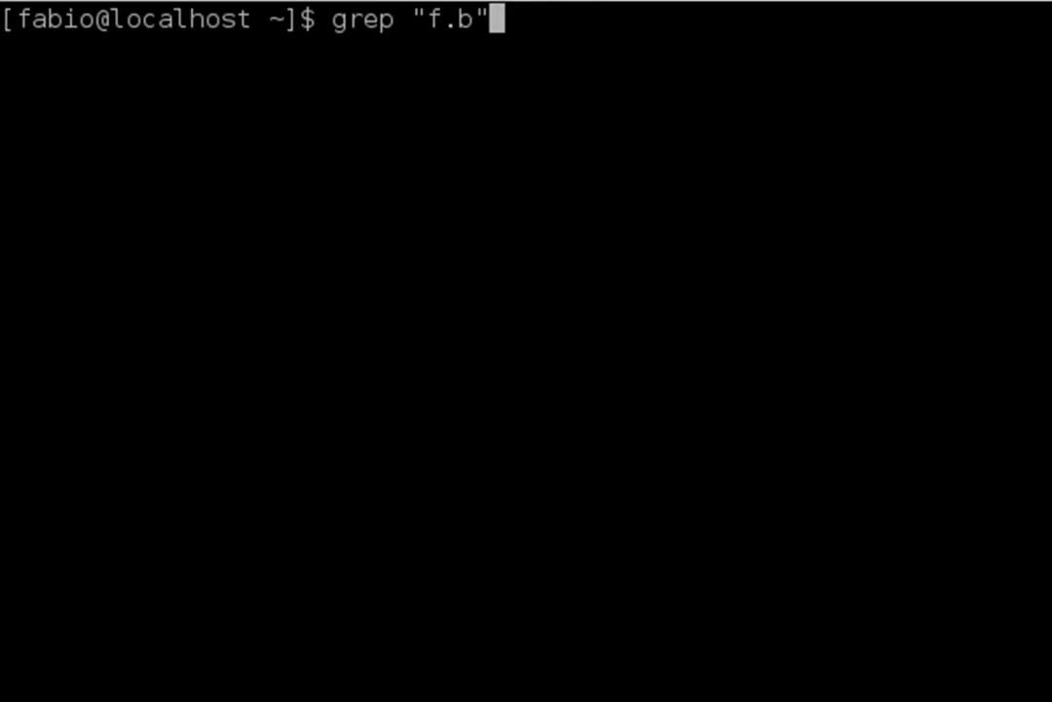
text( /etc/passwd)
key(Return)
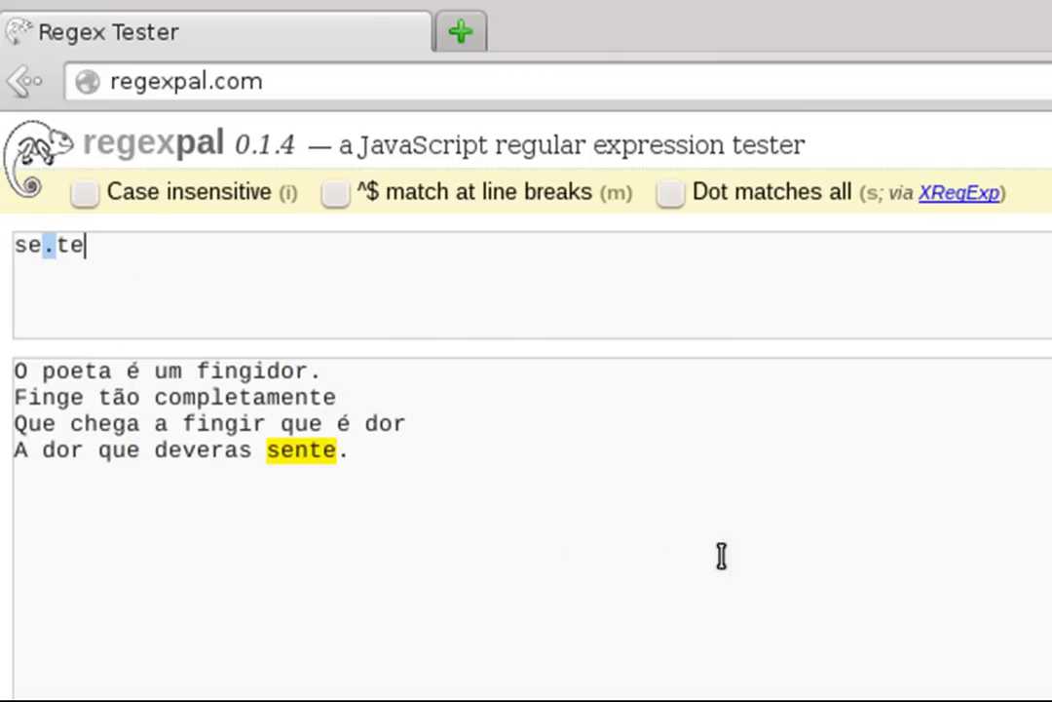
- Replace the se.te pattern with a lone '.' so every poem character matches
click(518, 482)
click(128, 258)
text(.)
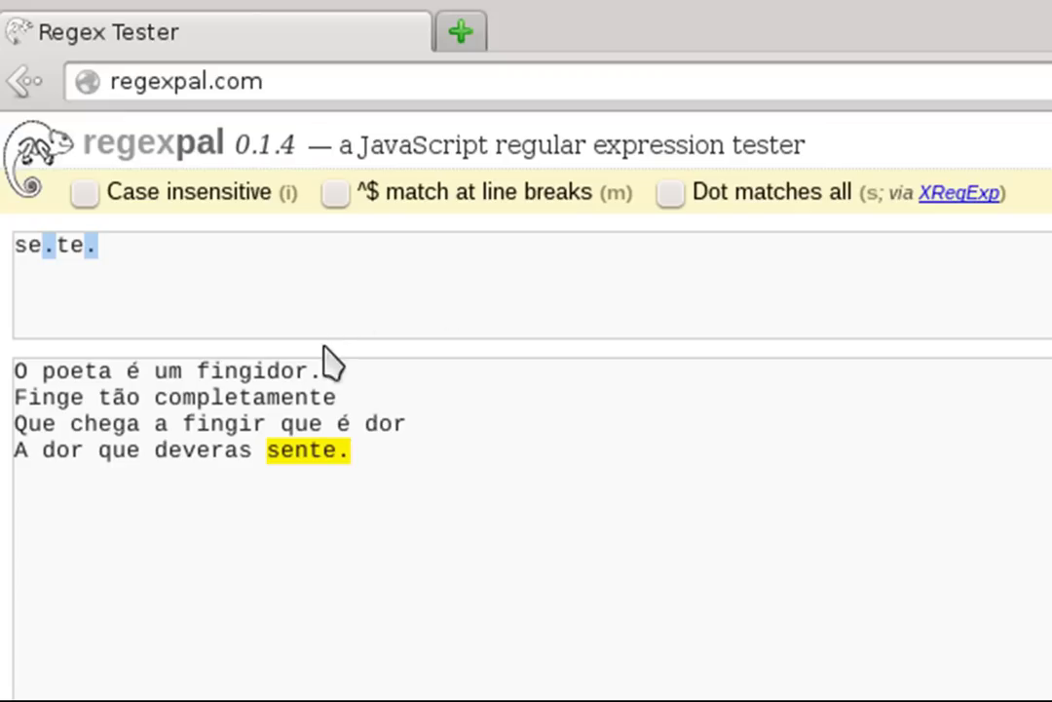
key(BackSpace)
key(ctrl+a)
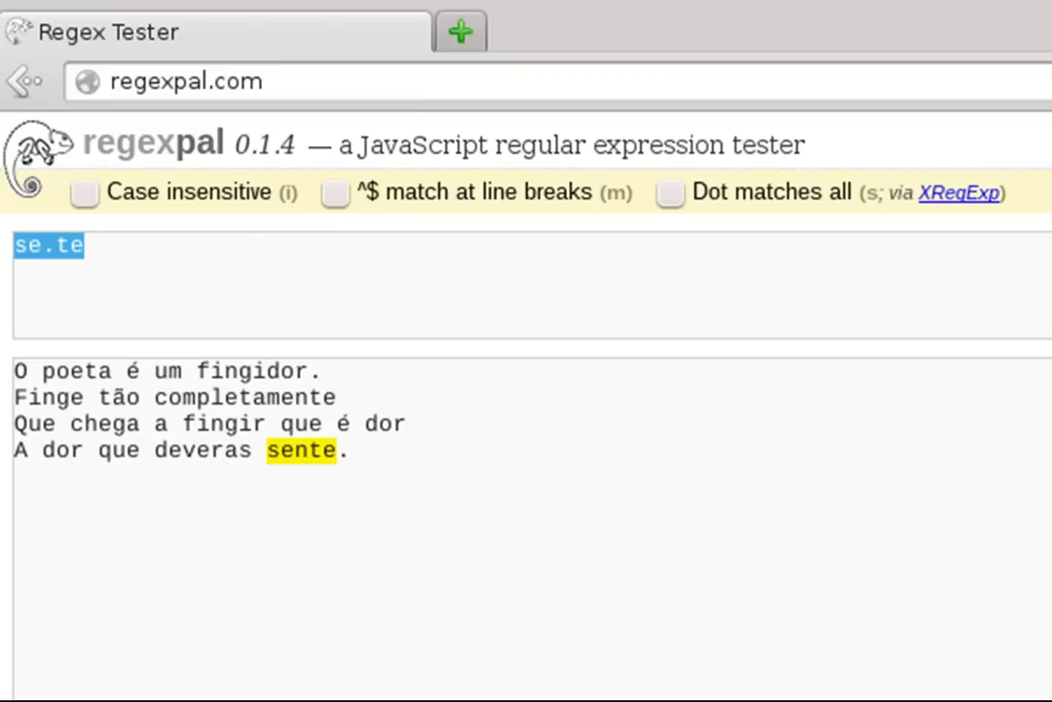
key(BackSpace)
text(.)
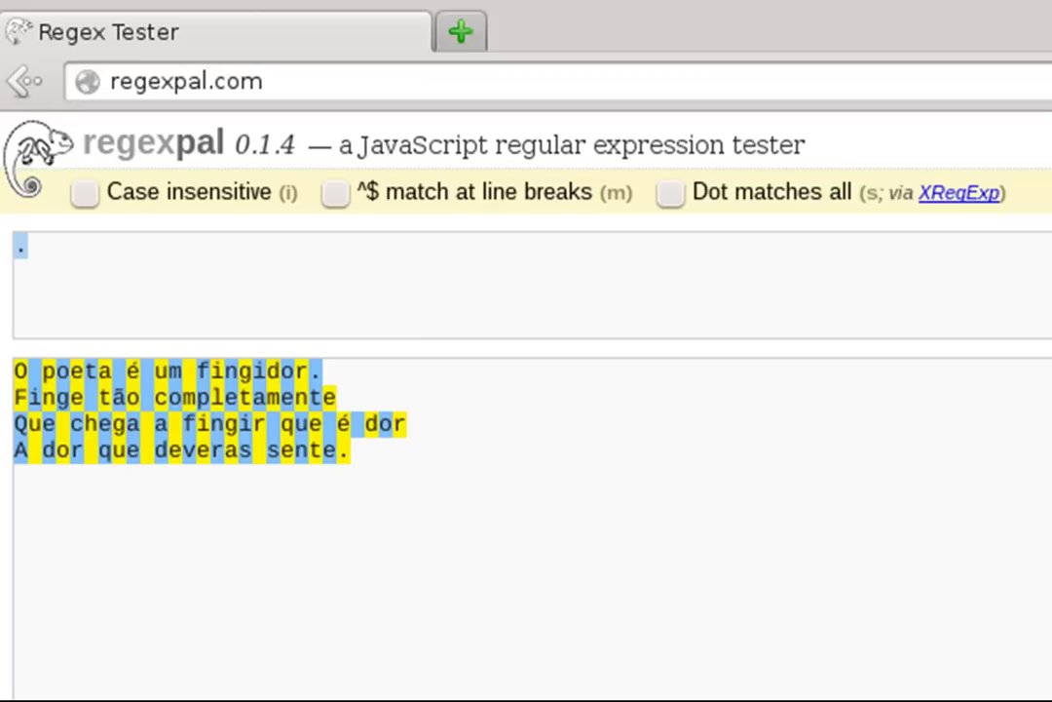
- Clear the RegexPal pattern and leave a blank line below the dot note in KWrite
key(BackSpace)
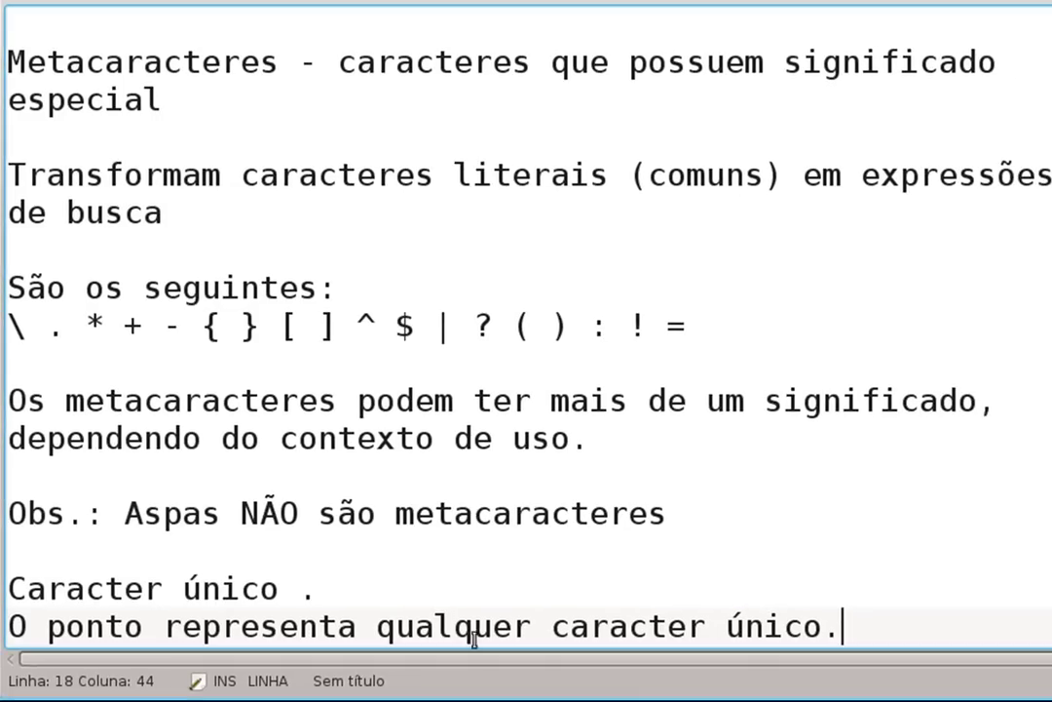
key(Return)
key(Return)
key(Return)
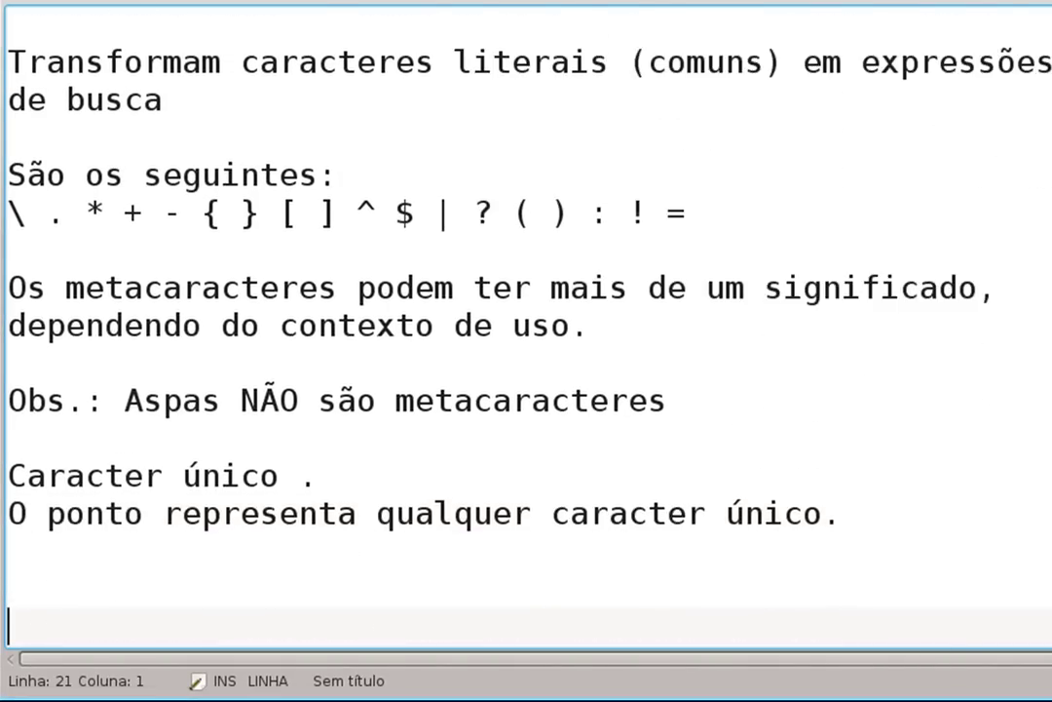
key(Return)
key(BackSpace)
key(BackSpace)
- Type the heading 'Caracteres de Escape' and start a new line under it
text(C)
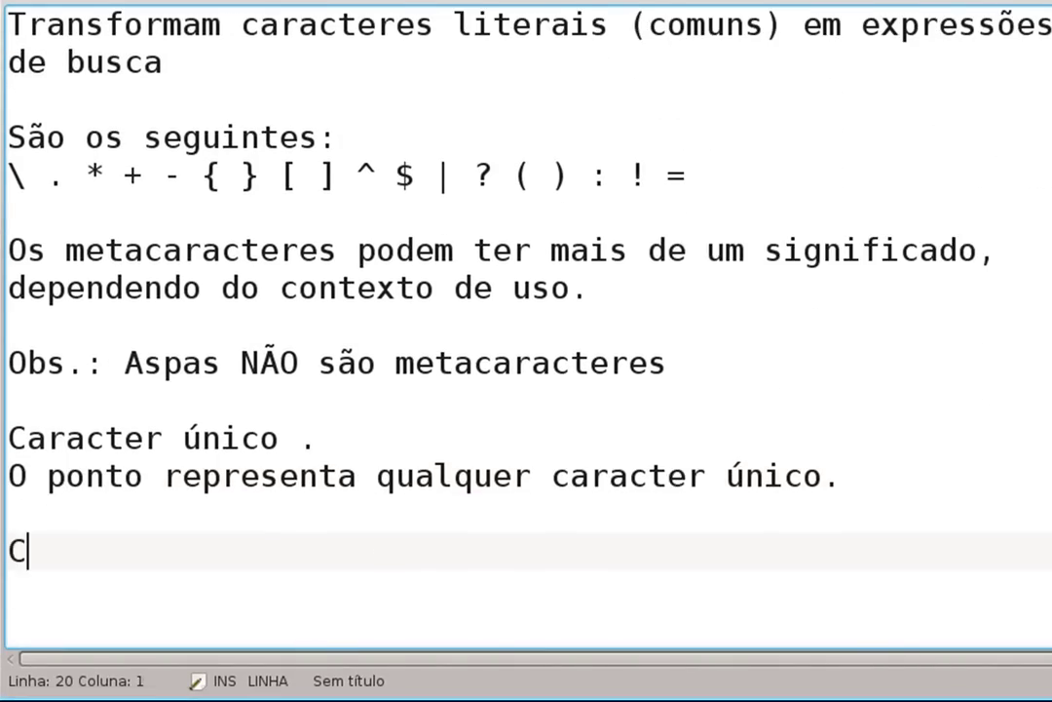
text(arca)
key(BackSpace)
key(BackSpace)
text(a)
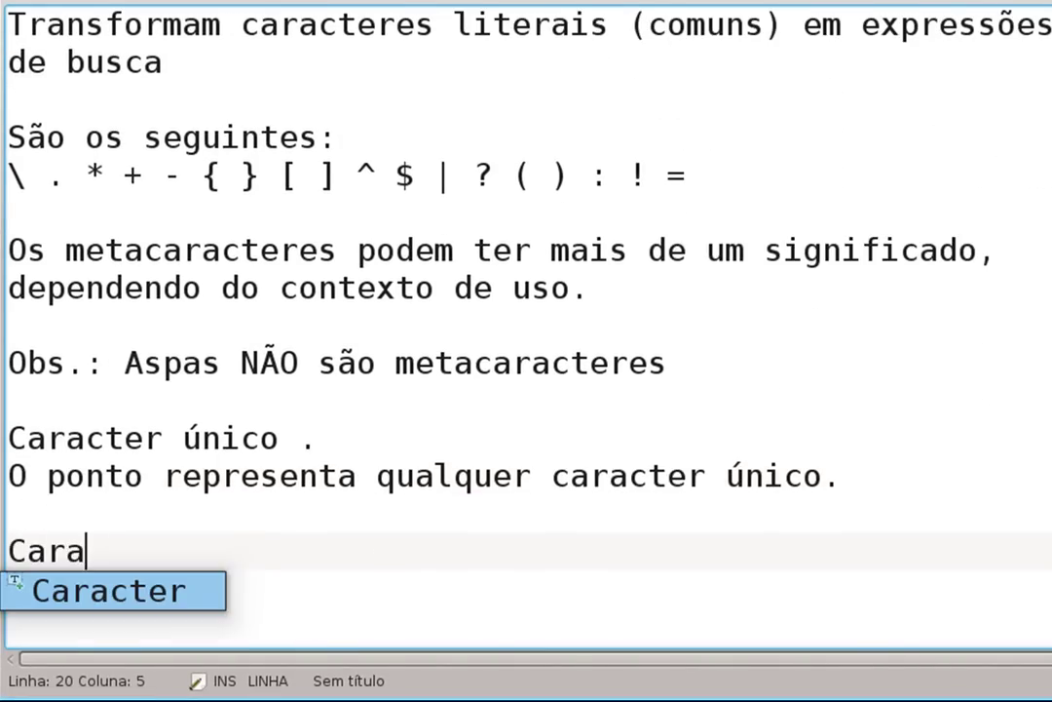
text(cteresde)
key(BackSpace)
key(BackSpace)
text(de )
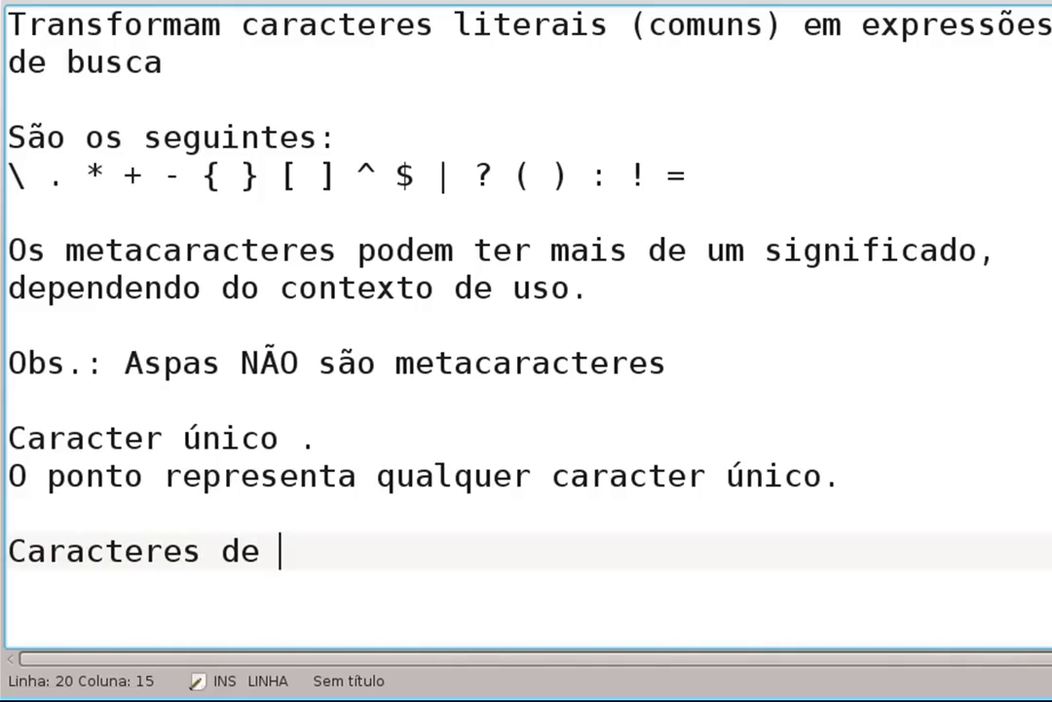
text(Escape)
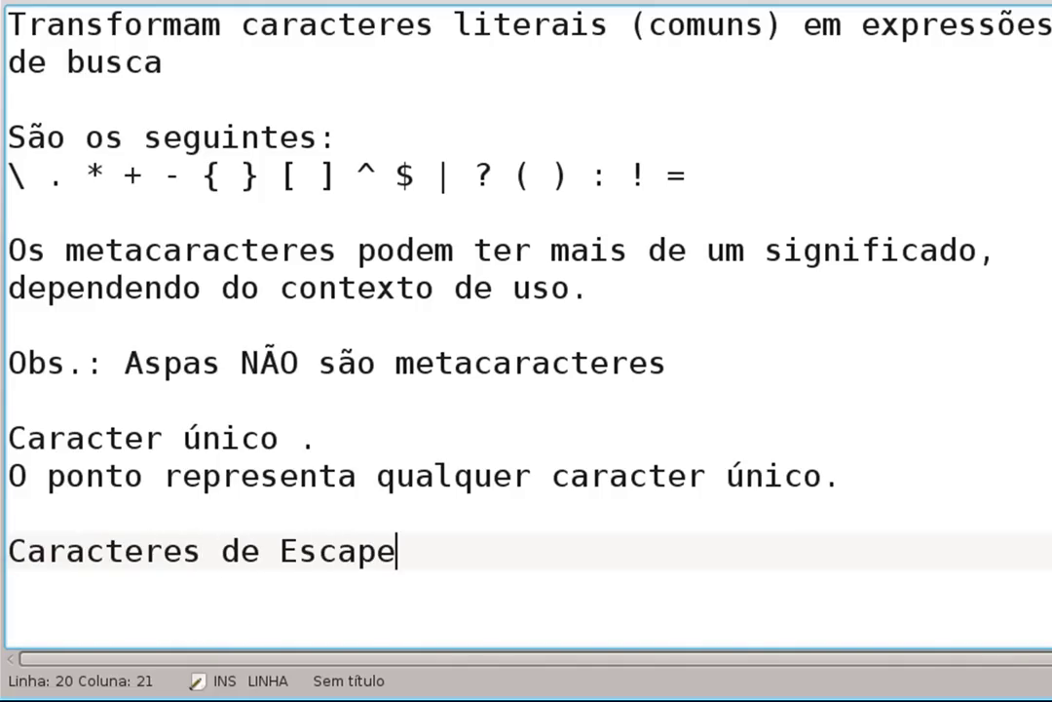
key(Return)
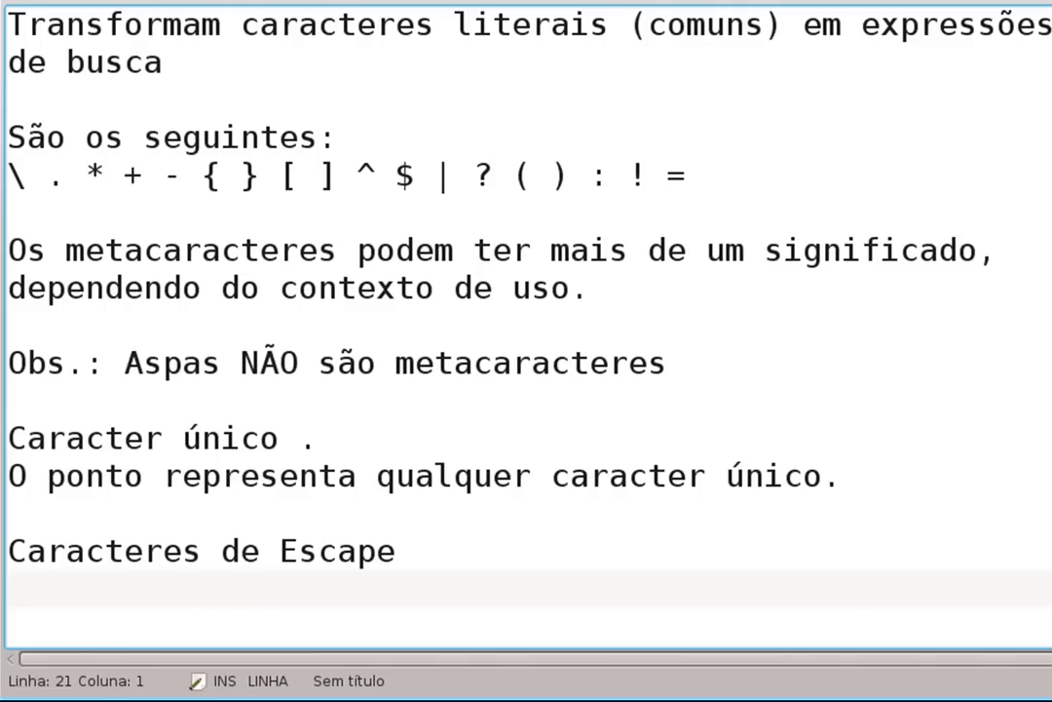
- Write 'Trata-se de um metacaractere \ que indica a mudança no significado de outro caractere'
text(Trata-se de )
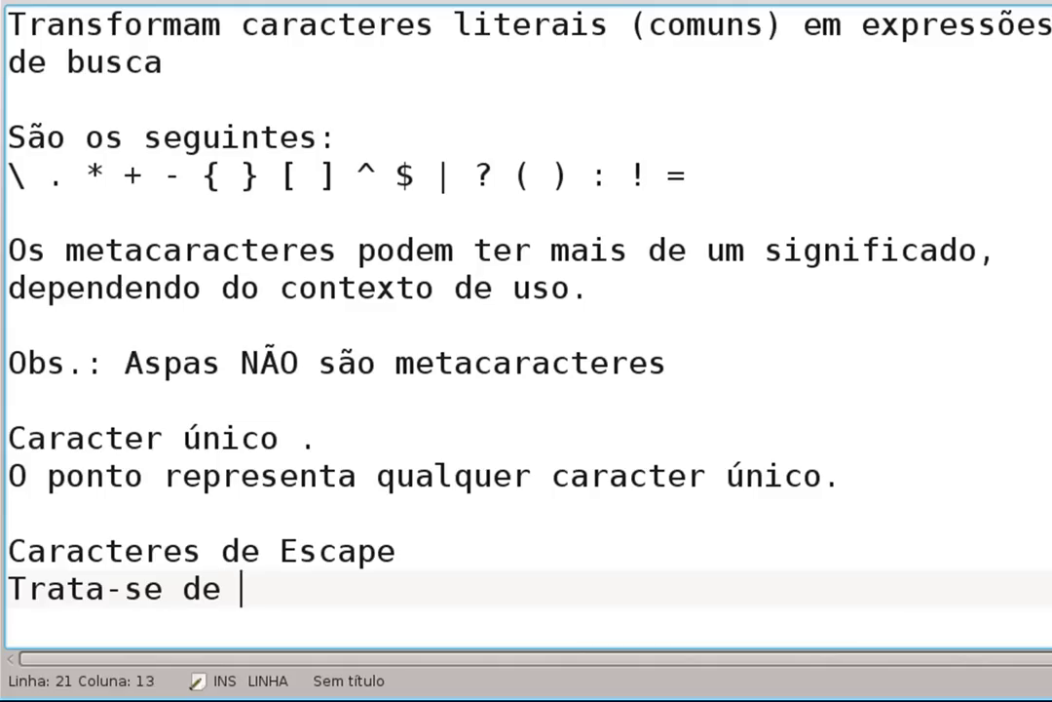
text(um metacaract)
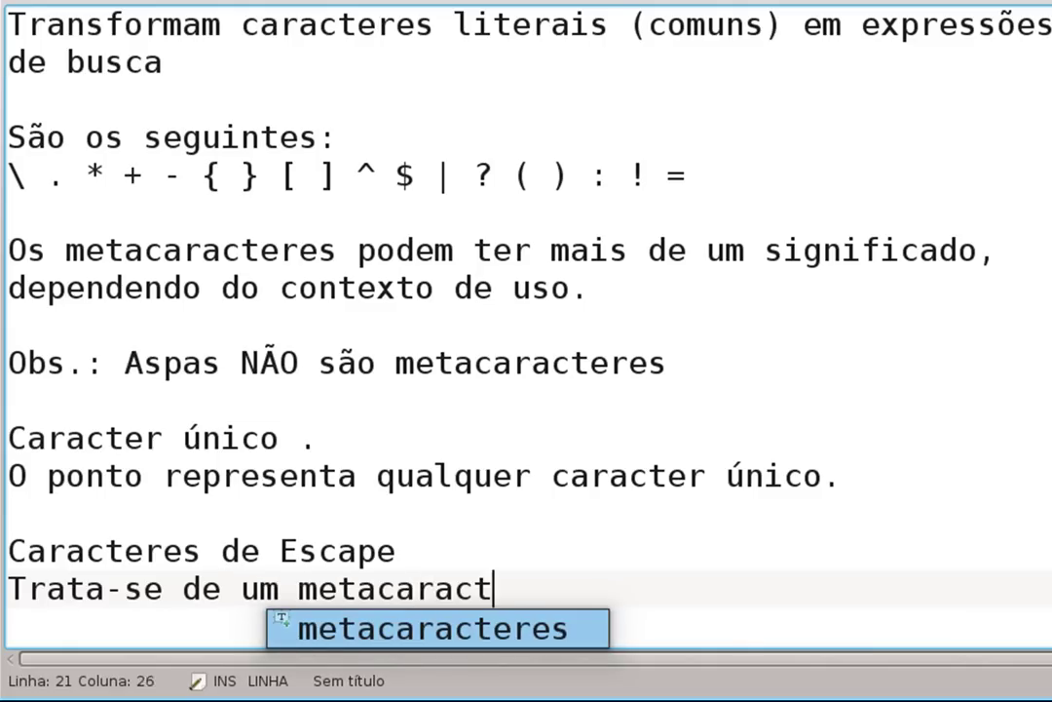
text(ere )
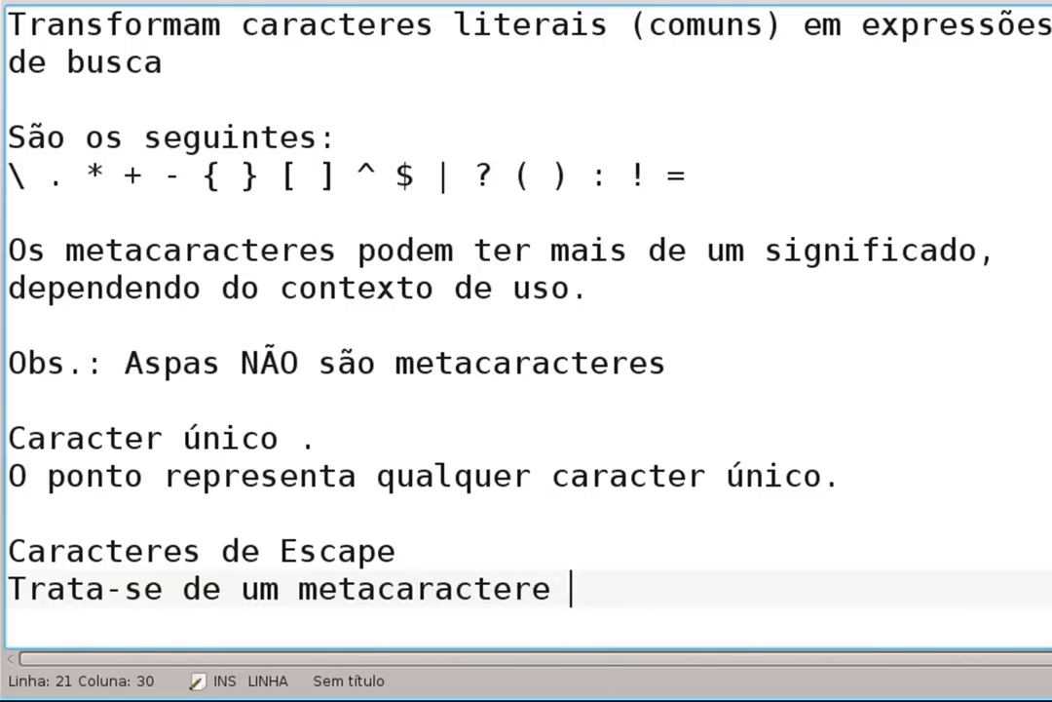
text(\)
key(Tab)
text(que indica a mudana)
key(BackSpace)
key(BackSpace)
text(ça no)
key(Return)
text(significado)
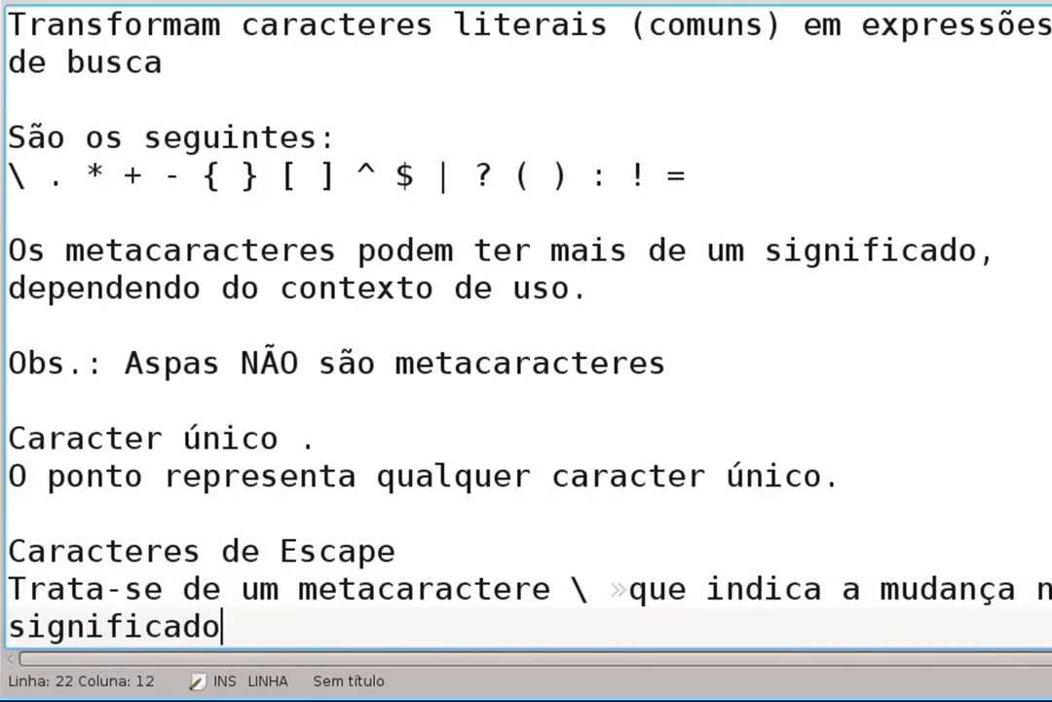
text(de outro caace)
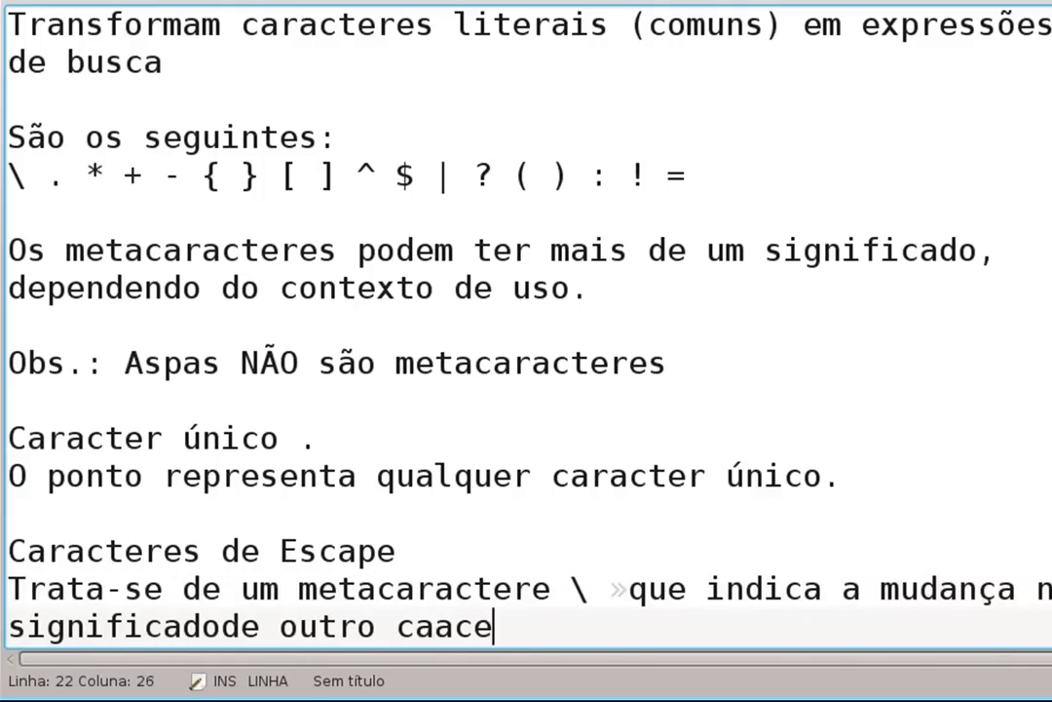
text(tre)
key(BackSpace)
key(BackSpace)
key(BackSpace)
key(BackSpace)
key(BackSpace)
key(BackSpace)
text(ractere)
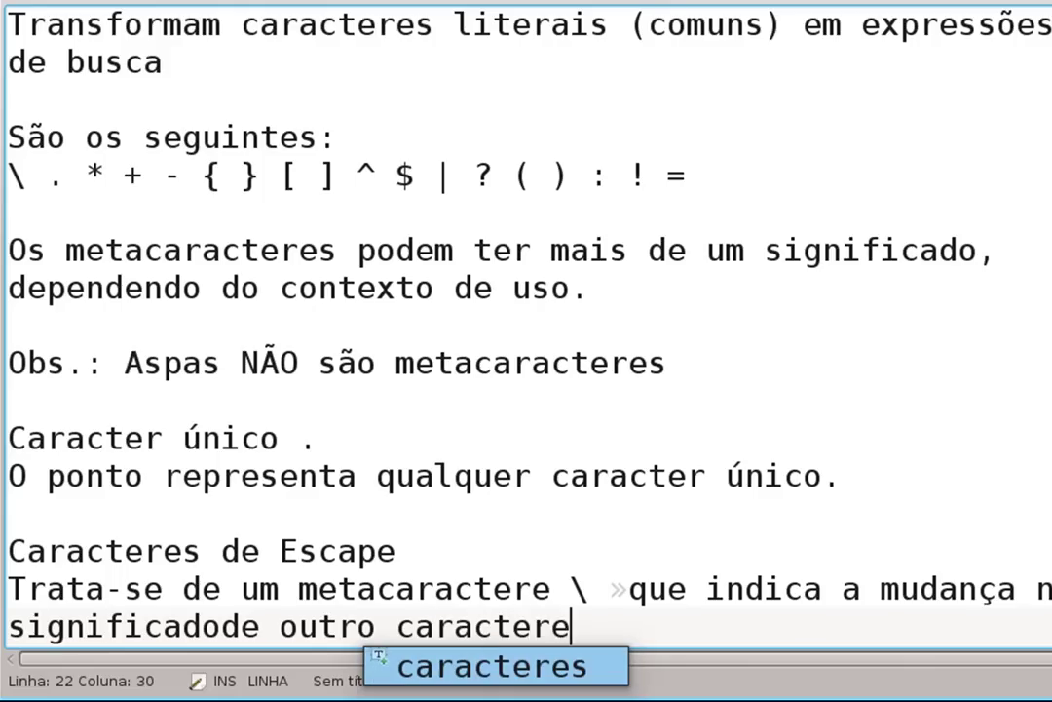
- Fix the missing space and finish with '; transforma um metacaractere em um literal comum.'
click(219, 627)
click(624, 629)
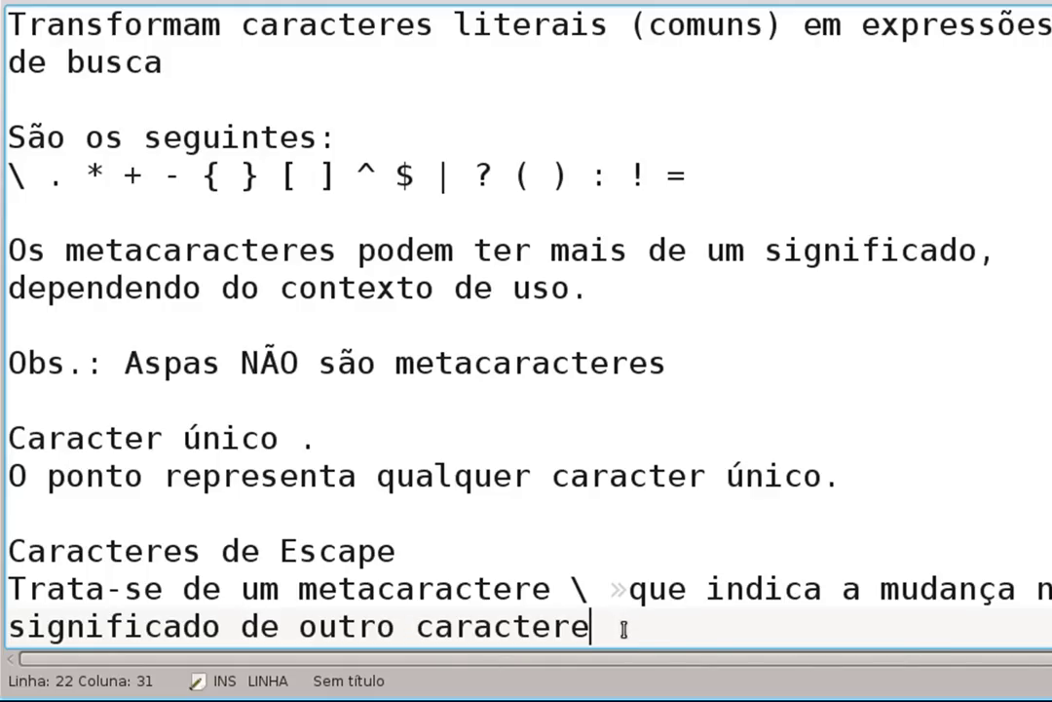
text(;)
text( transforma )
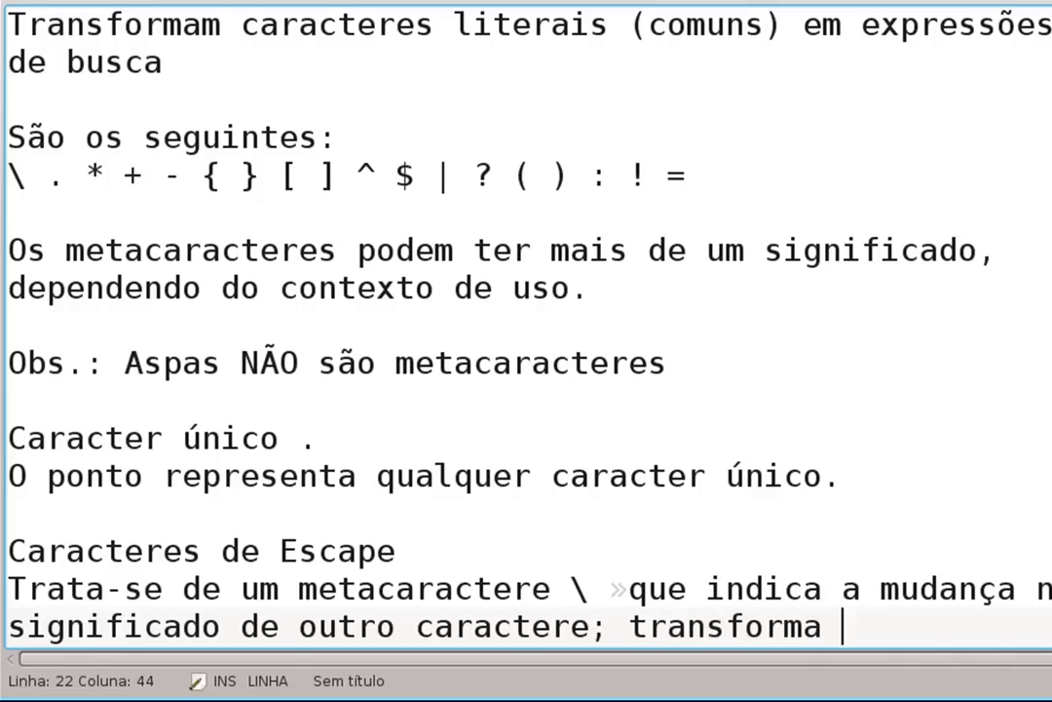
text(um metacara)
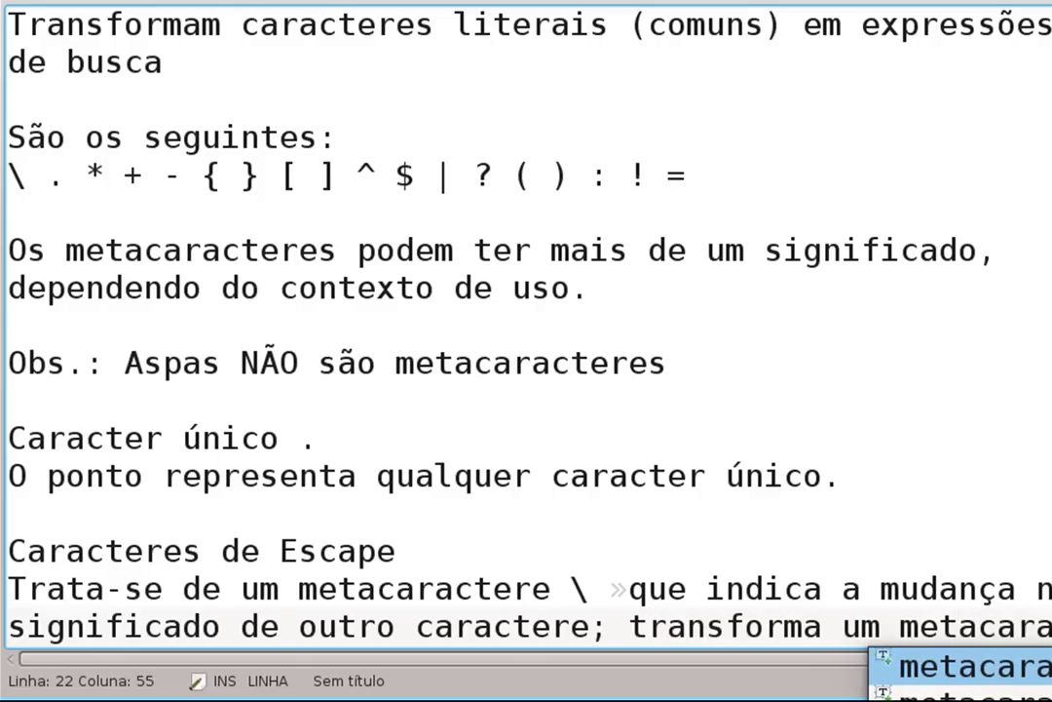
text(ctere e)
key(BackSpace)
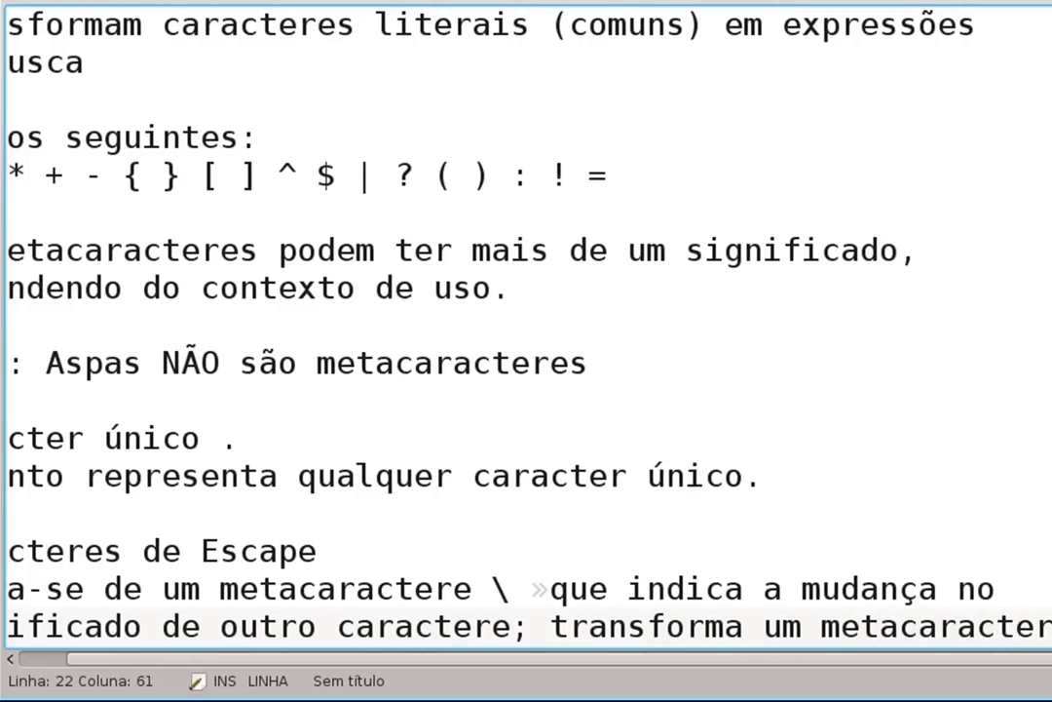
key(Return)
text(em um literal comum.)
- Add a blank line and try a \. example, then remove it
key(Return)
key(Return)
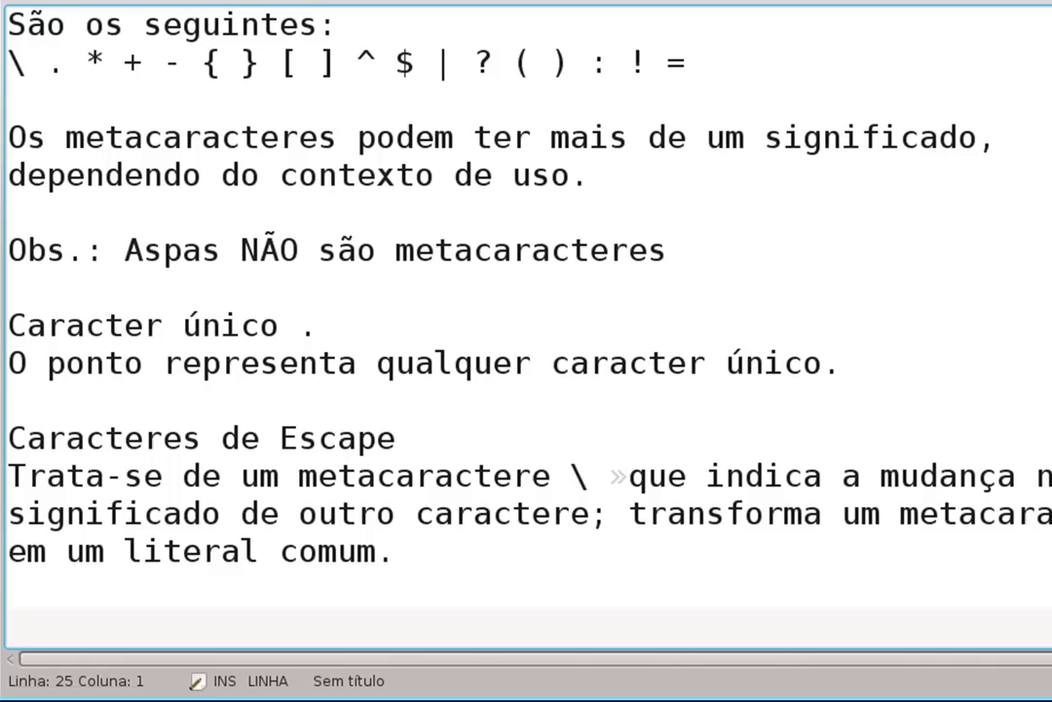
text(\.)
key(BackSpace)
key(BackSpace)
text(.)
- In RegexPal, replace the plain dot pattern with the escaped dot \
key(alt+Tab)
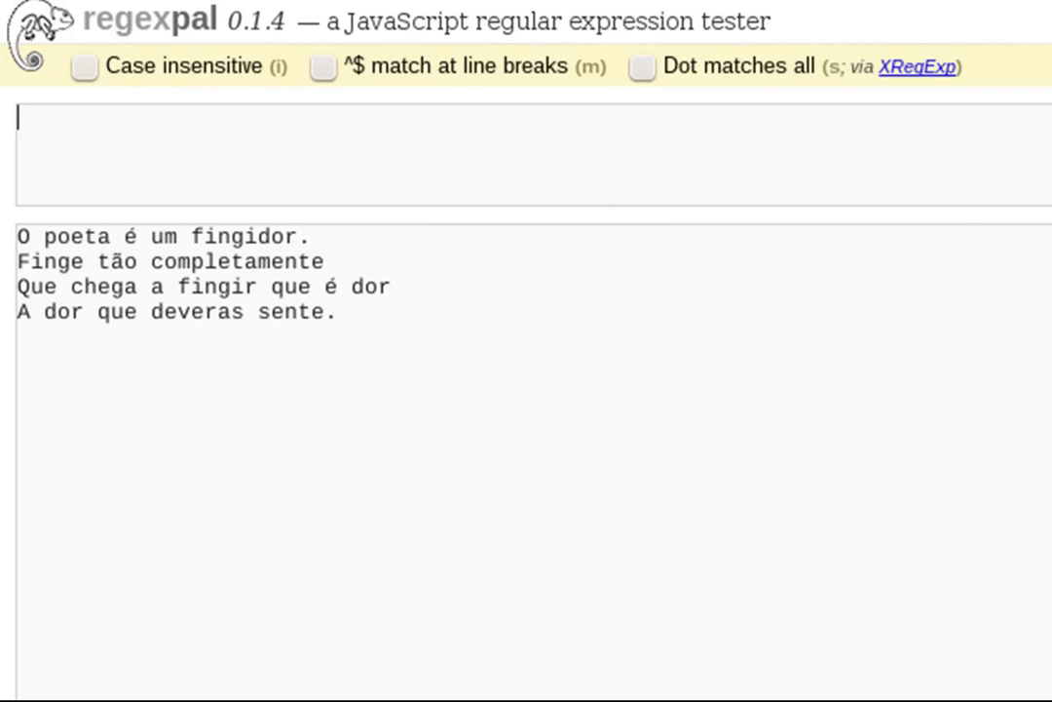
text(.)
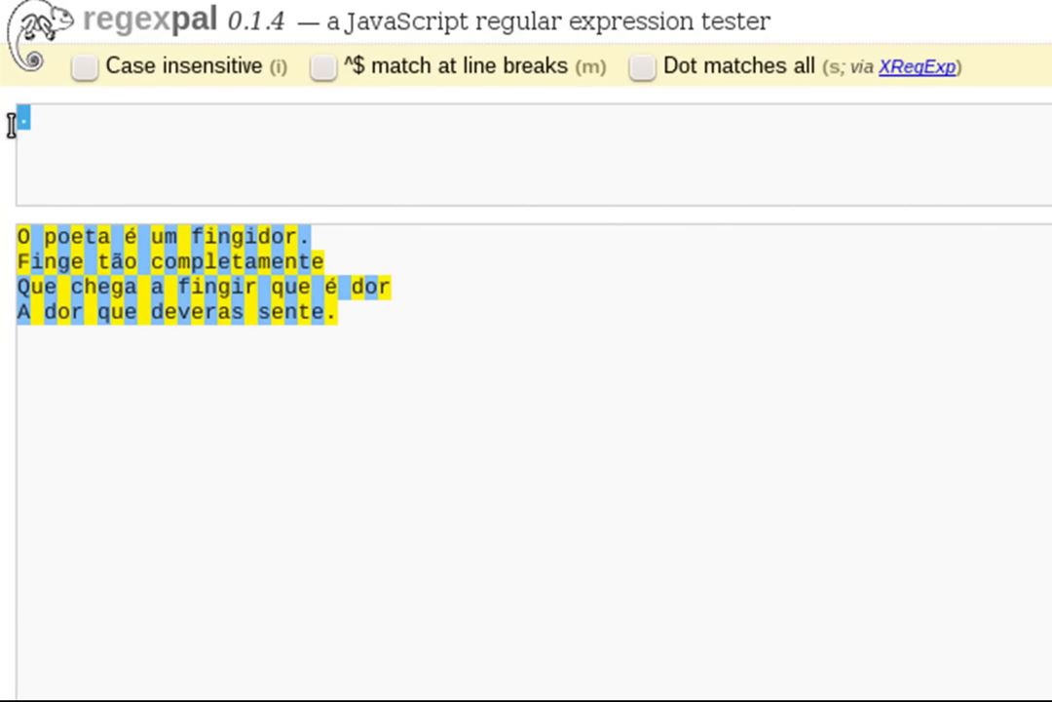
key(BackSpace)
text(\)
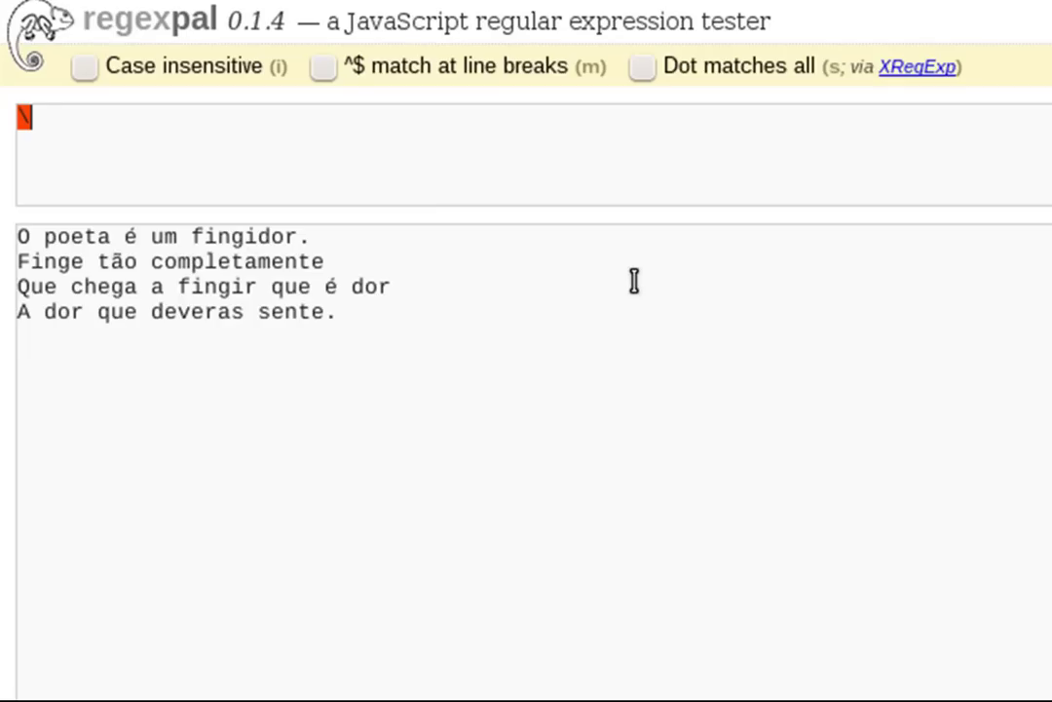
text(.)
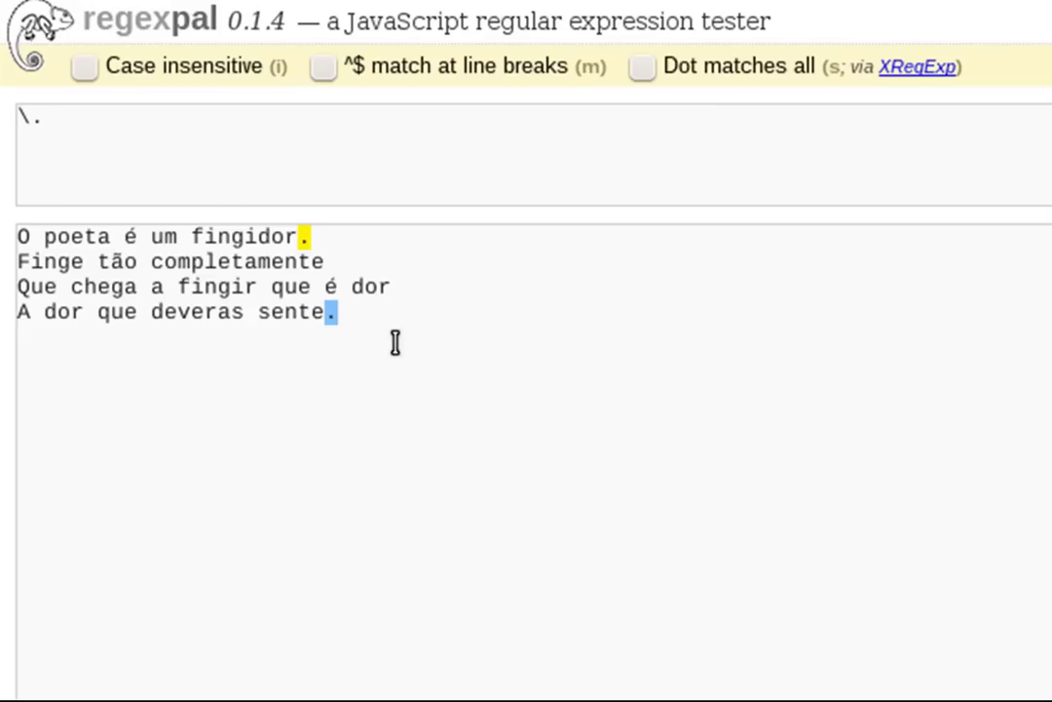
- Swap the poem for test lines 2.000, 2,000 and 2-000, and delete the \. pattern
drag(376, 312, 18, 236)
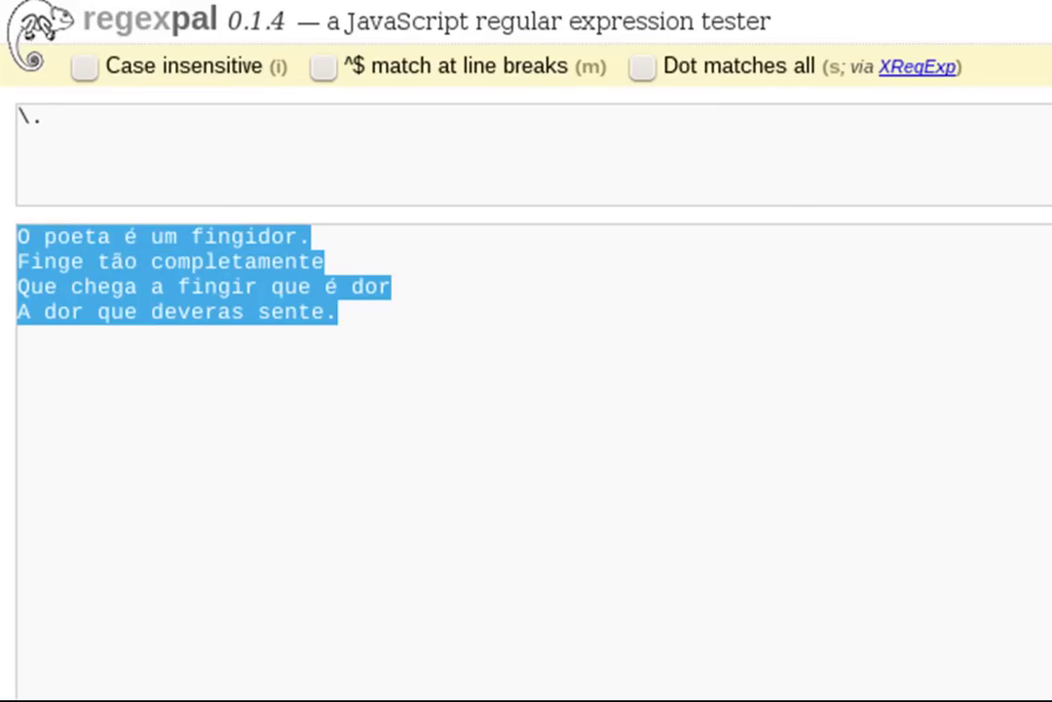
key(Delete)
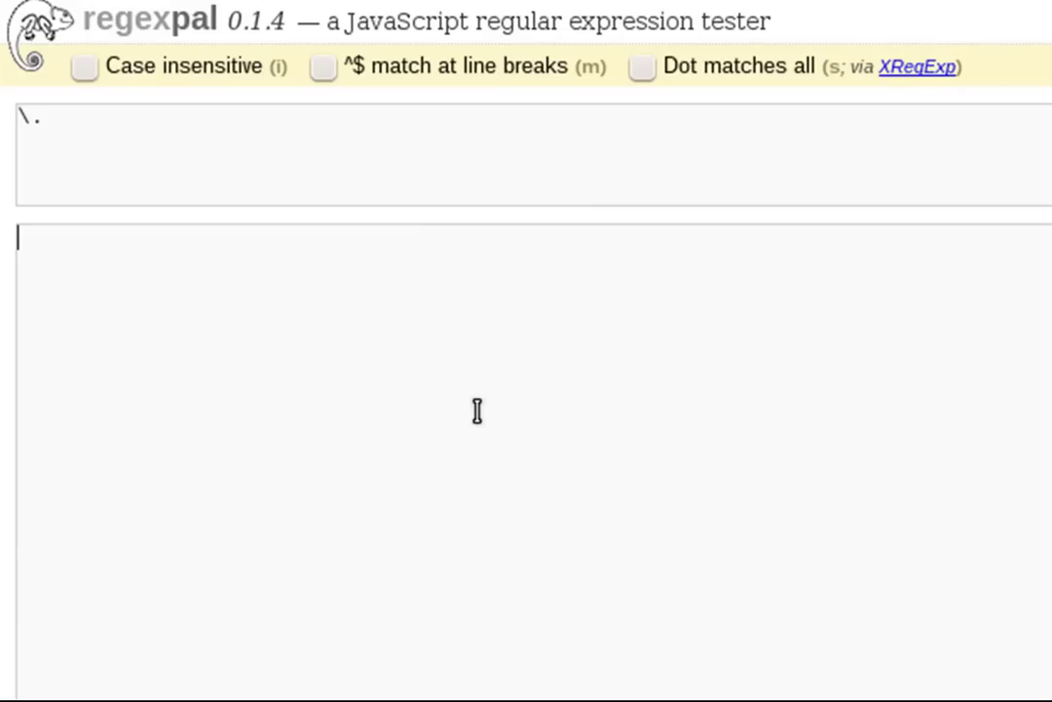
text(2.000)
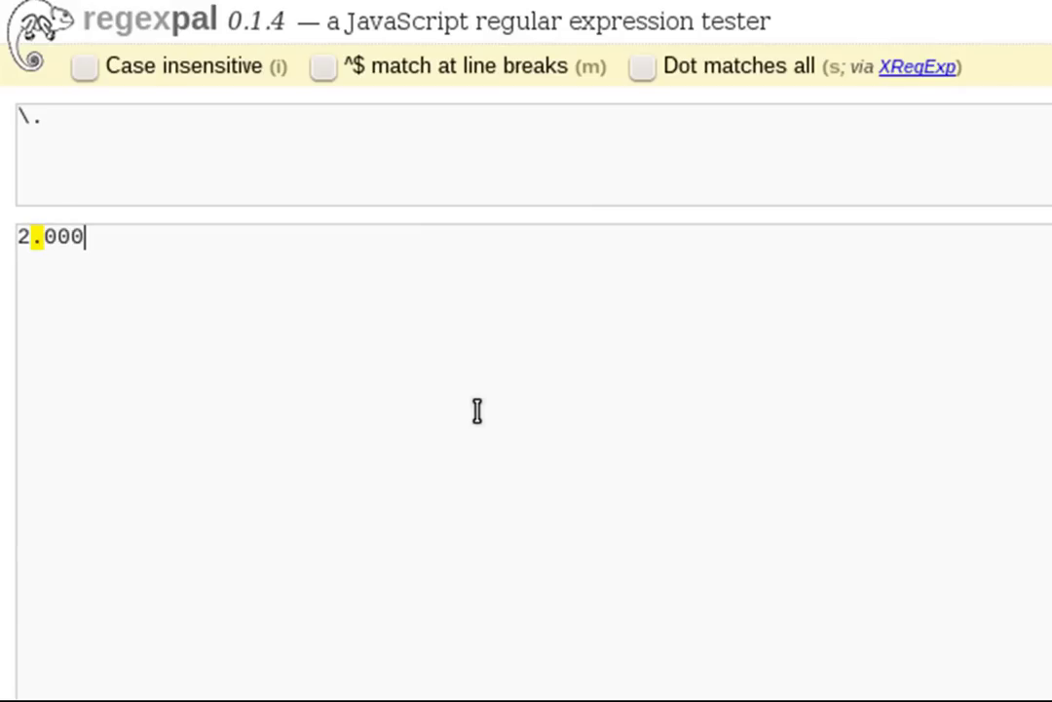
key(Return)
text(2,000)
key(Return)
text(2-000)
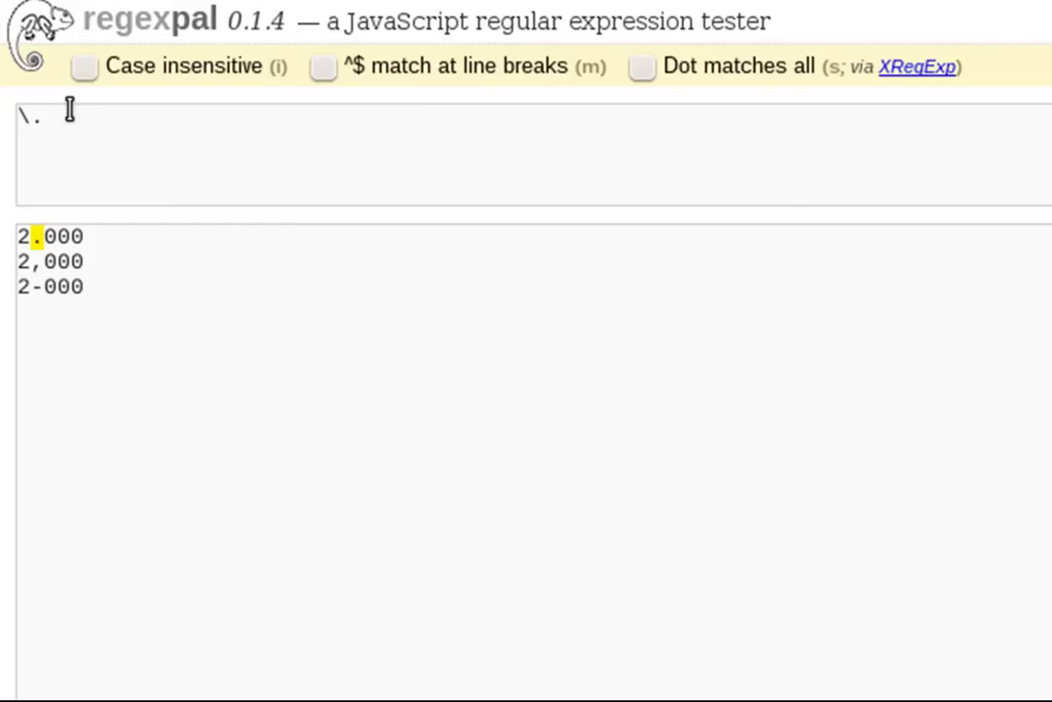
drag(61, 103, 2, 115)
key(BackSpace)
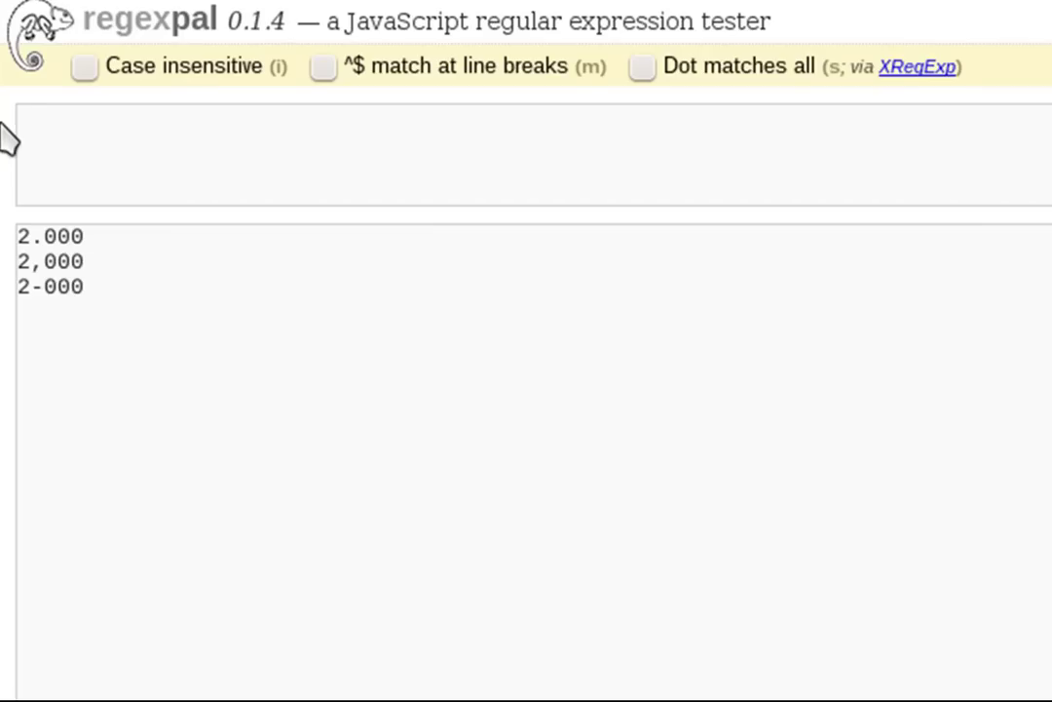
- Enter 2.00 as the pattern, then escape the dot to make it 2\.00
text(w)
key(BackSpace)
text(2.)
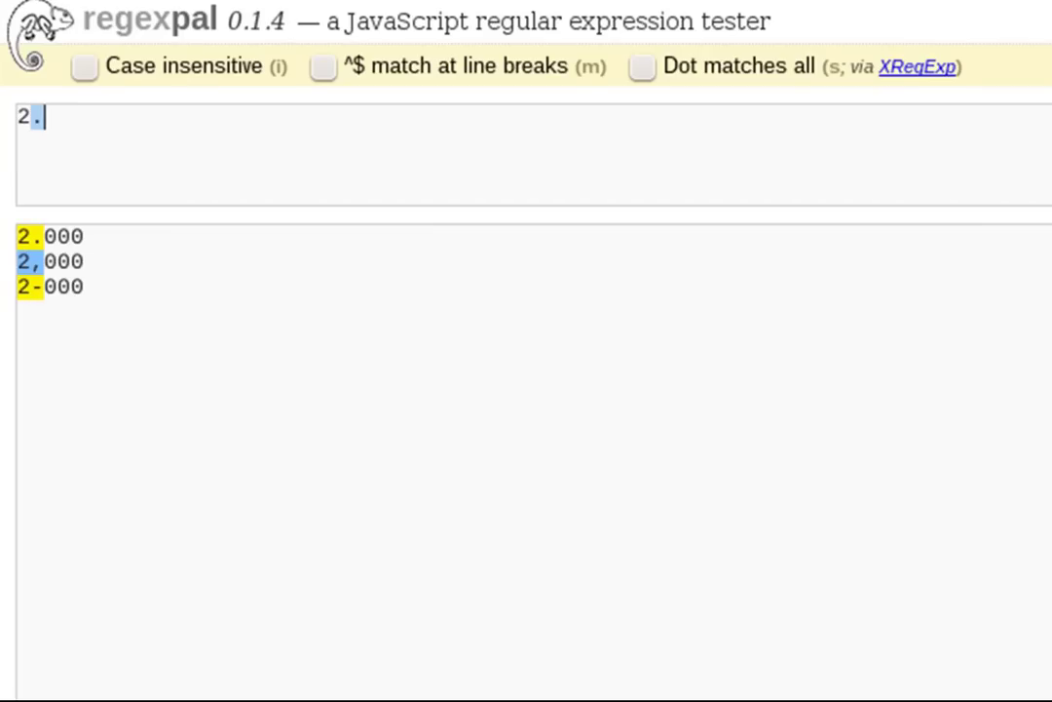
text(00)
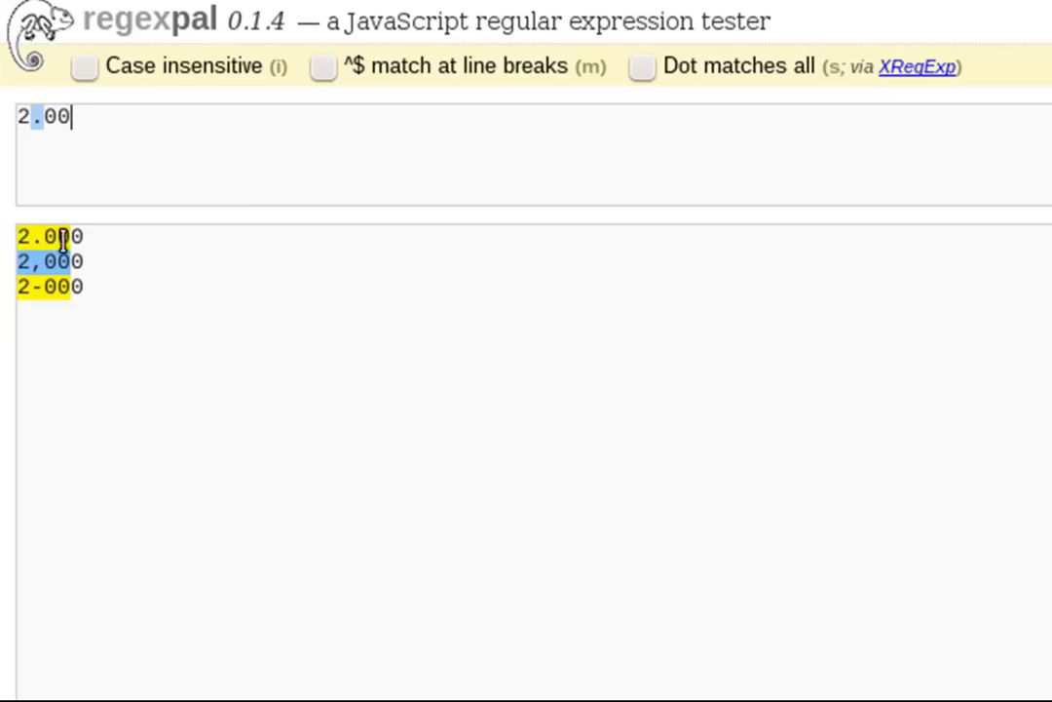
click(30, 116)
text(\)
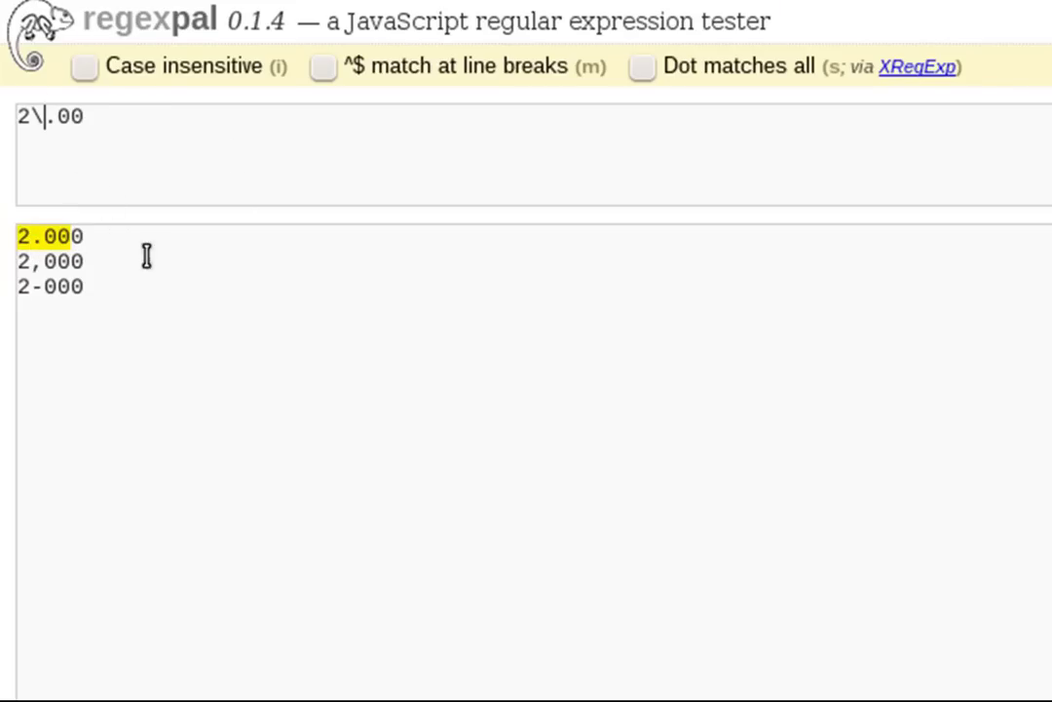
drag(35, 114, 55, 114)
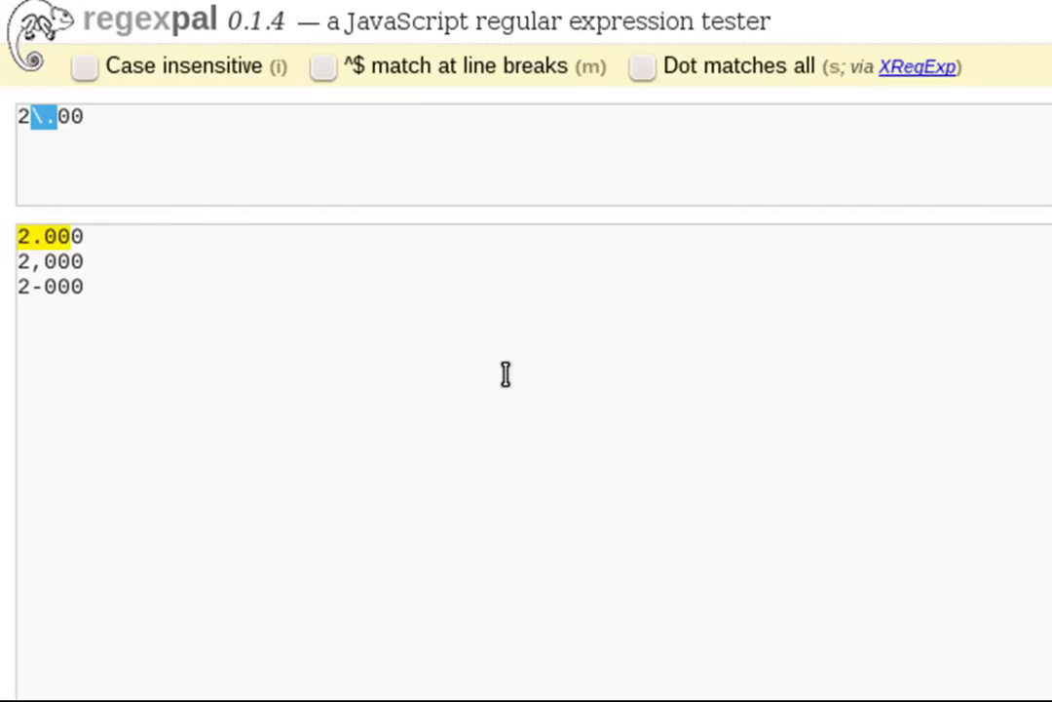
click(276, 245)
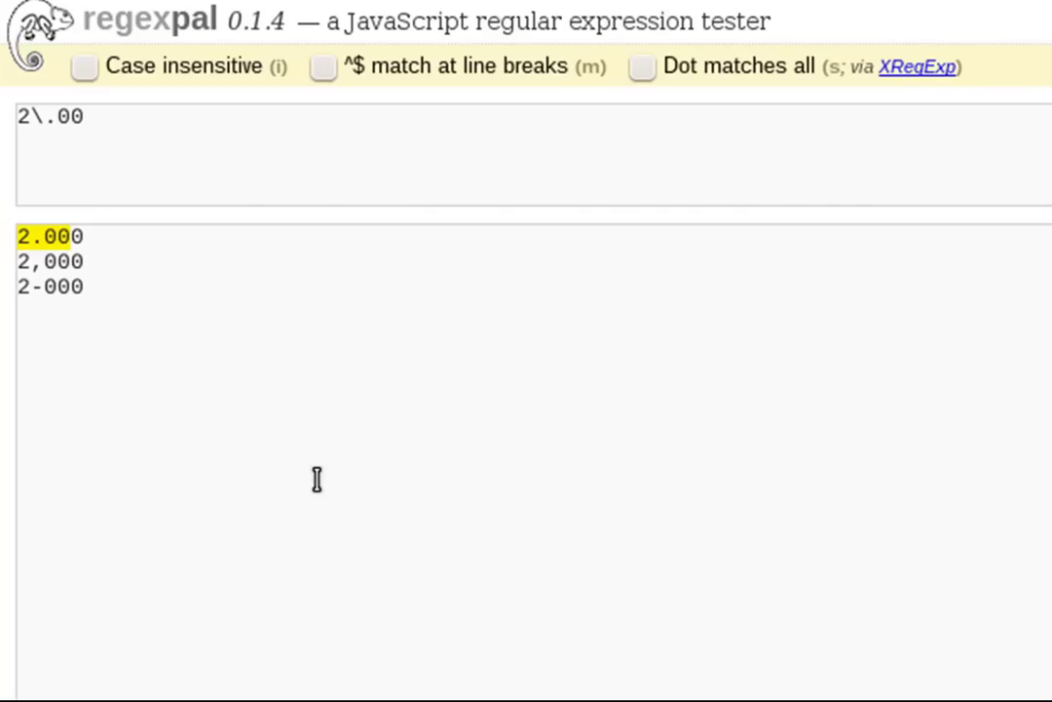
click(234, 302)
key(Up)
key(Up)
key(Down)
key(Down)
key(Up)
key(Up)
key(Down)
key(Down)
key(Up)
key(Up)
key(Down)
key(Down)
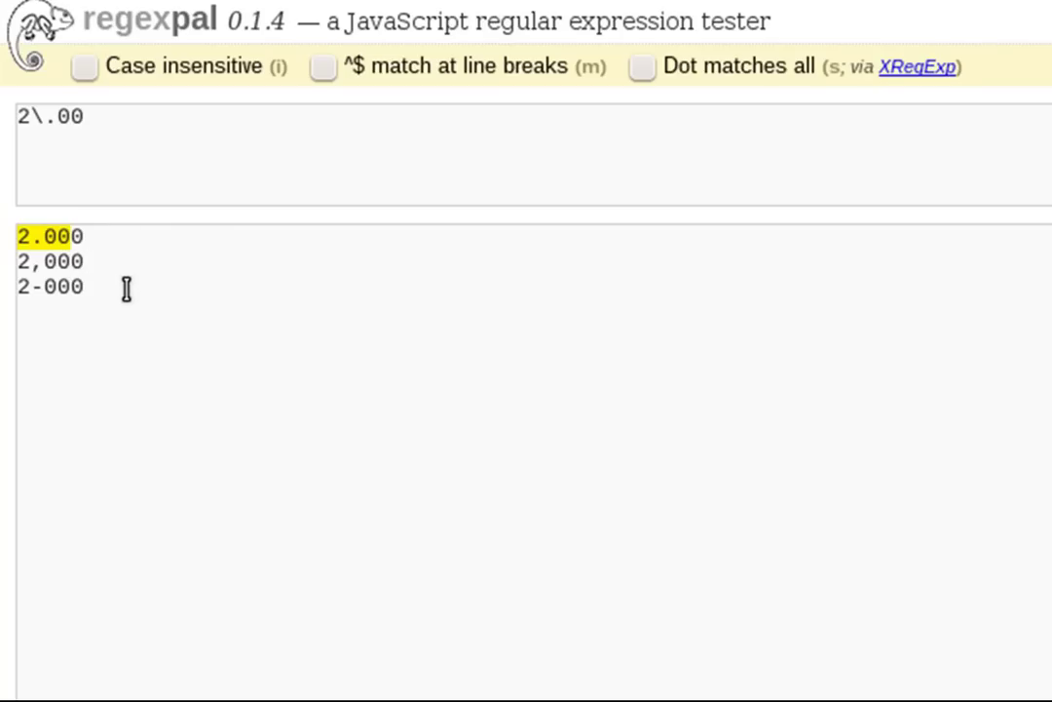